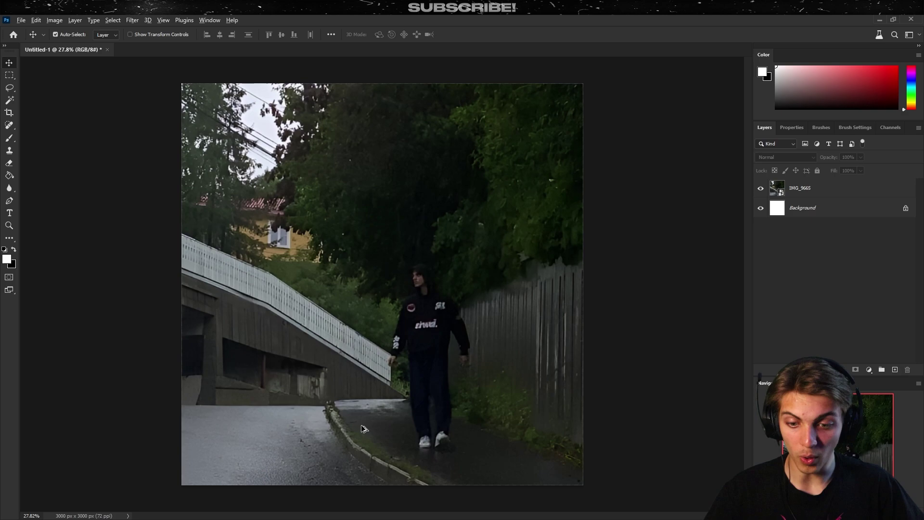
# Trace a closed Pen tool path around the walking person on the IMG_9665 layer.
pyautogui.scroll(5, 390, 441)
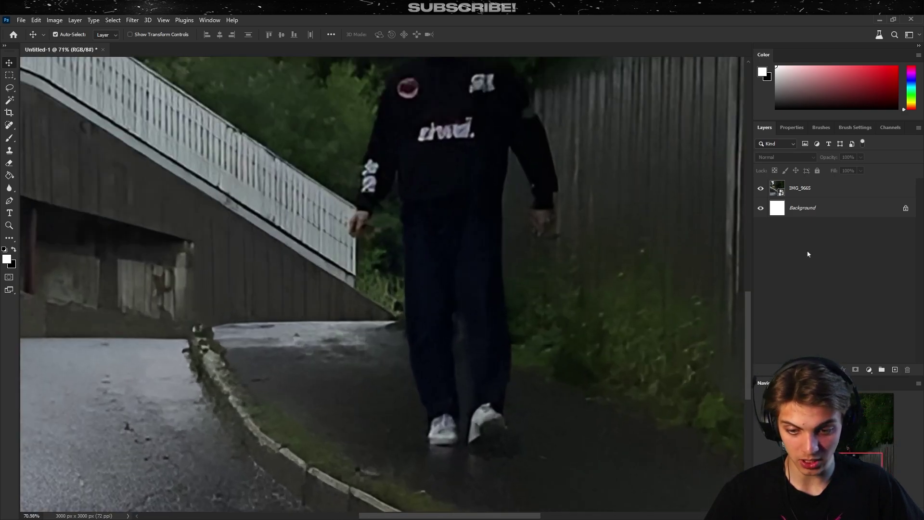
pyautogui.click(827, 188)
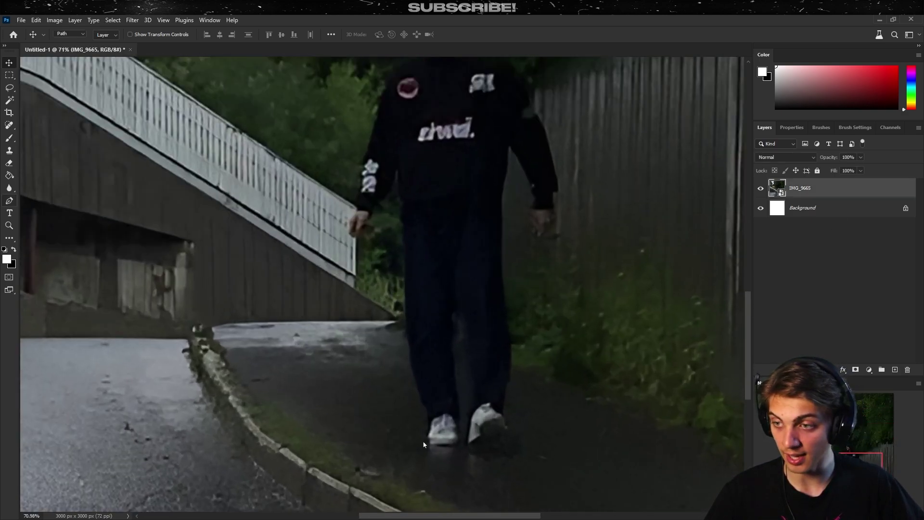
pyautogui.press('p')
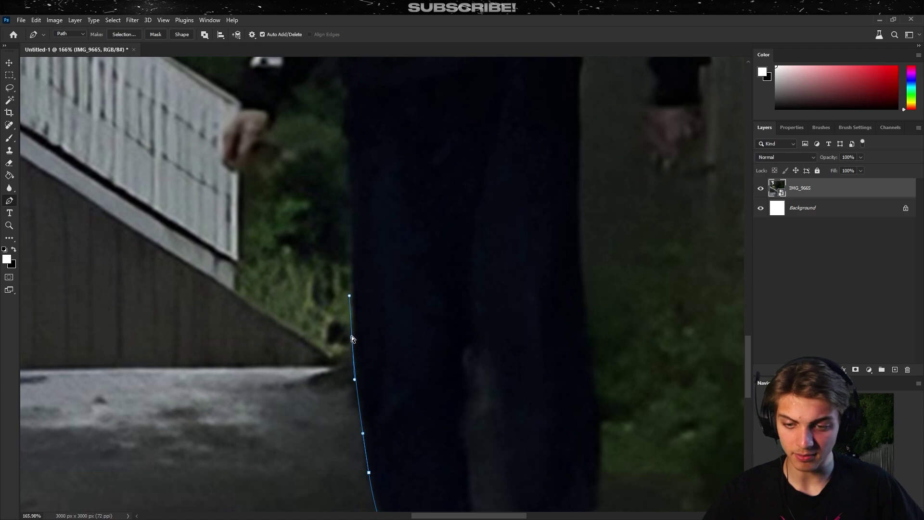
pyautogui.moveTo(362, 263); pyautogui.dragTo(373, 371)
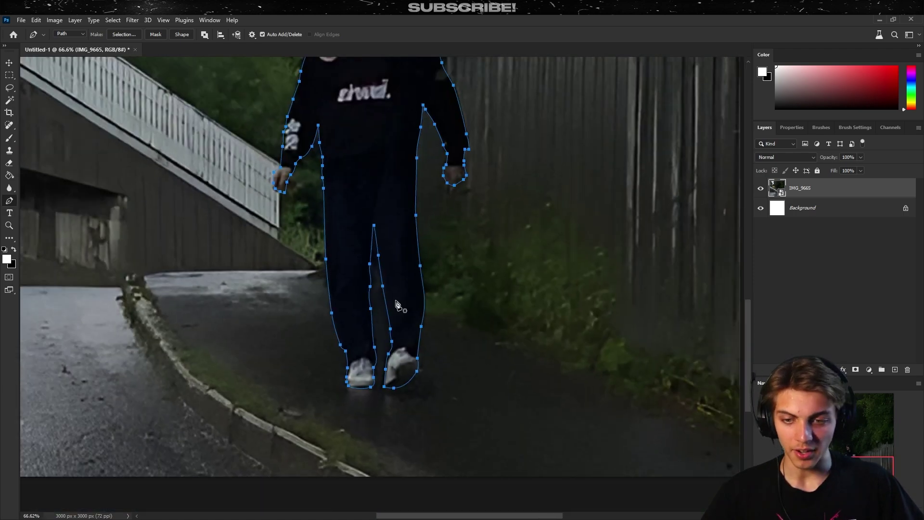
pyautogui.scroll(-5, 402, 306)
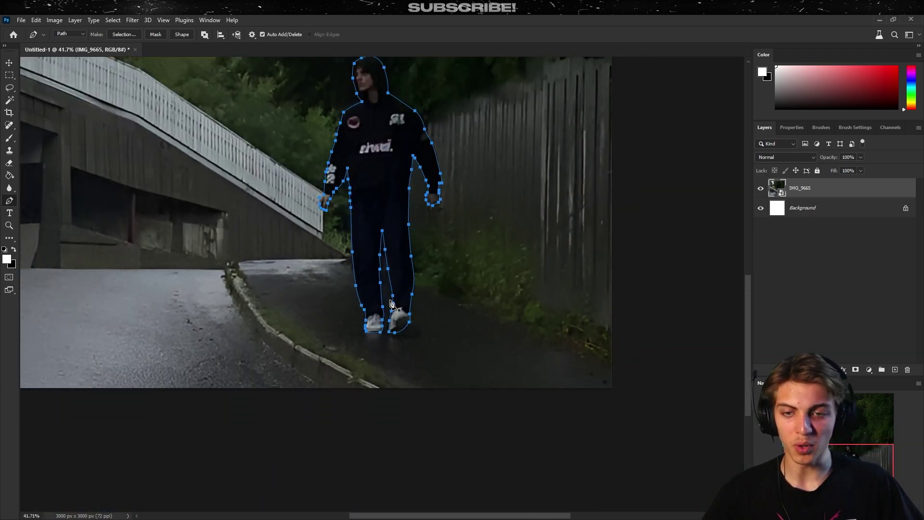
# Convert the outline path to a new anti-aliased selection with 0 px feather and mask the IMG_9665 layer with it.
pyautogui.rightClick(362, 239)
pyautogui.rightClick(376, 226)
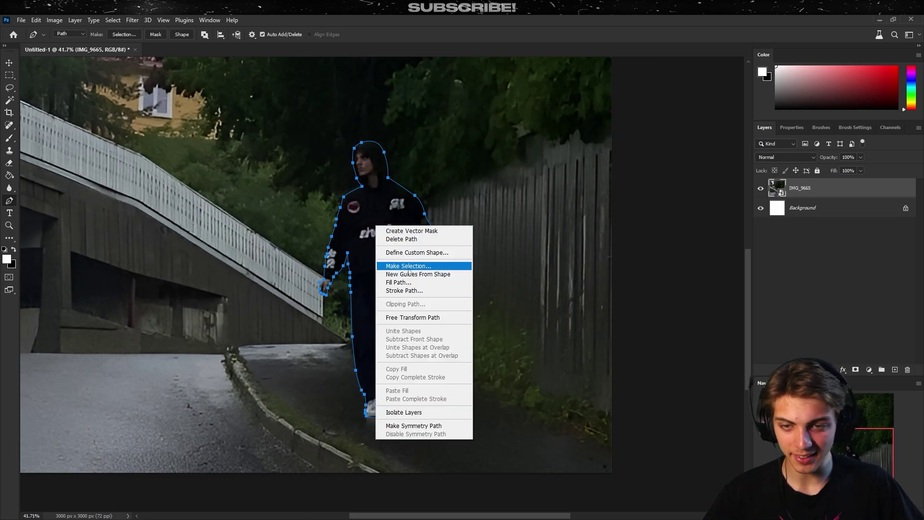
pyautogui.click(435, 268)
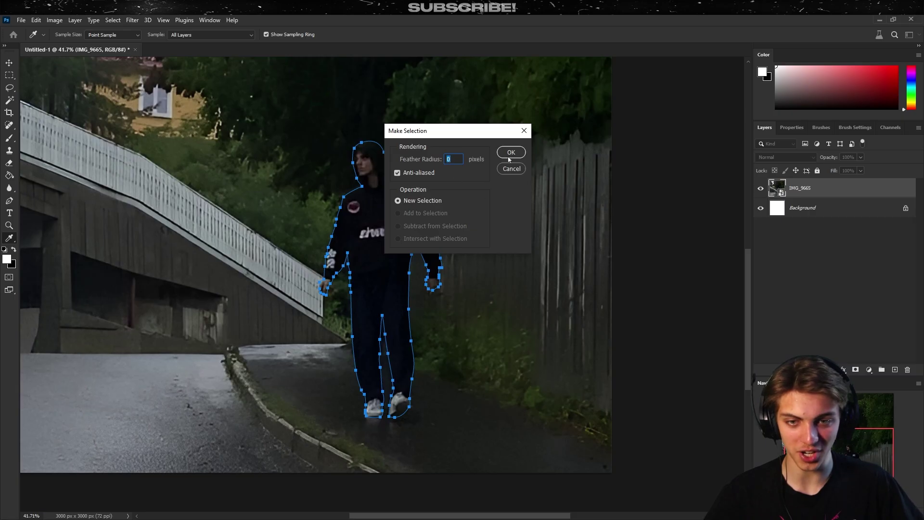
pyautogui.click(678, 124)
pyautogui.scroll(-3, 417, 306)
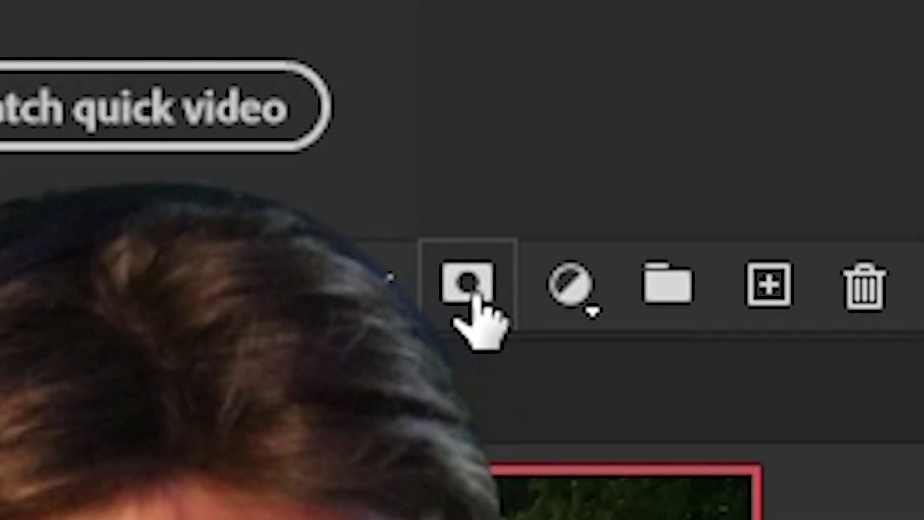
pyautogui.click(855, 370)
pyautogui.press('v')
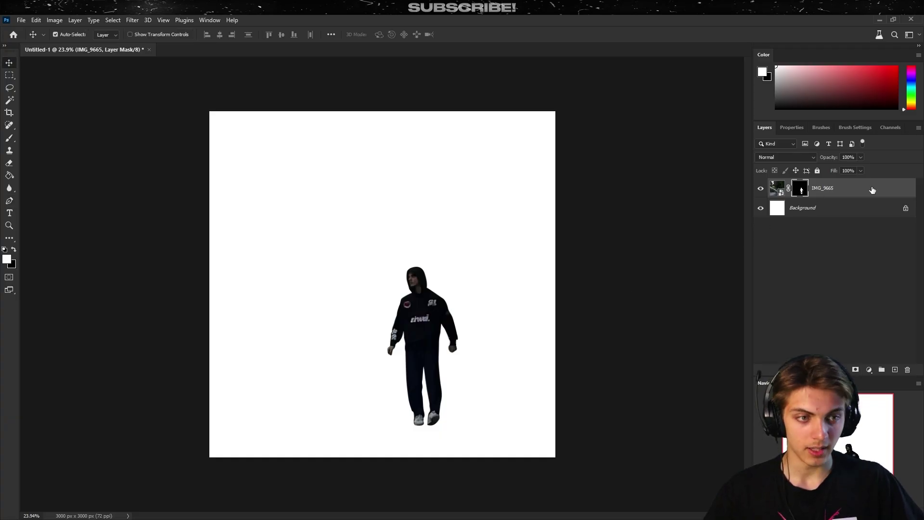
# Duplicate the masked photo layer beneath the original and delete the copy's layer mask.
pyautogui.moveTo(869, 189); pyautogui.dragTo(828, 234)
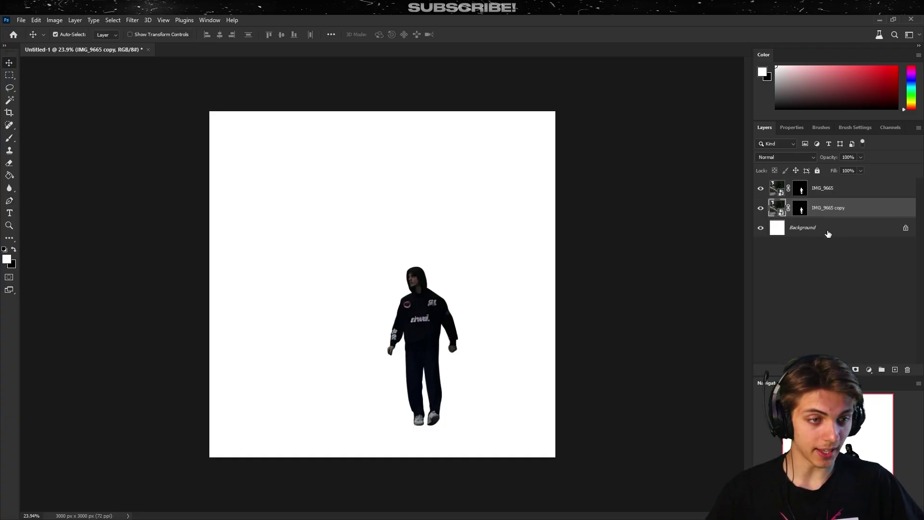
pyautogui.rightClick(803, 210)
pyautogui.click(827, 229)
pyautogui.hotkey('ctrl', '0')
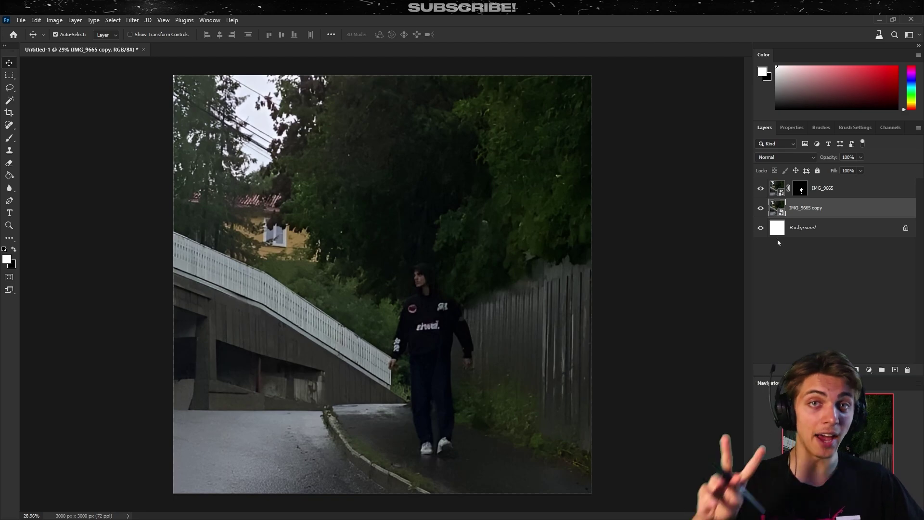
# Toggle the visibility of the full photo and the cutout layer to compare them.
pyautogui.click(760, 209)
pyautogui.click(760, 209)
pyautogui.click(760, 192)
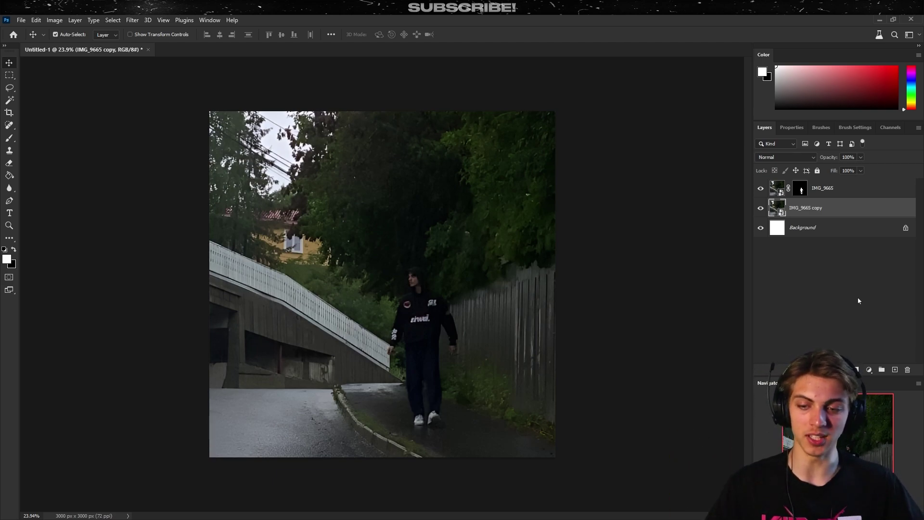
# Create an empty layer between the cutout and the full photo and set up a soft white brush at 400 px.
pyautogui.click(895, 370)
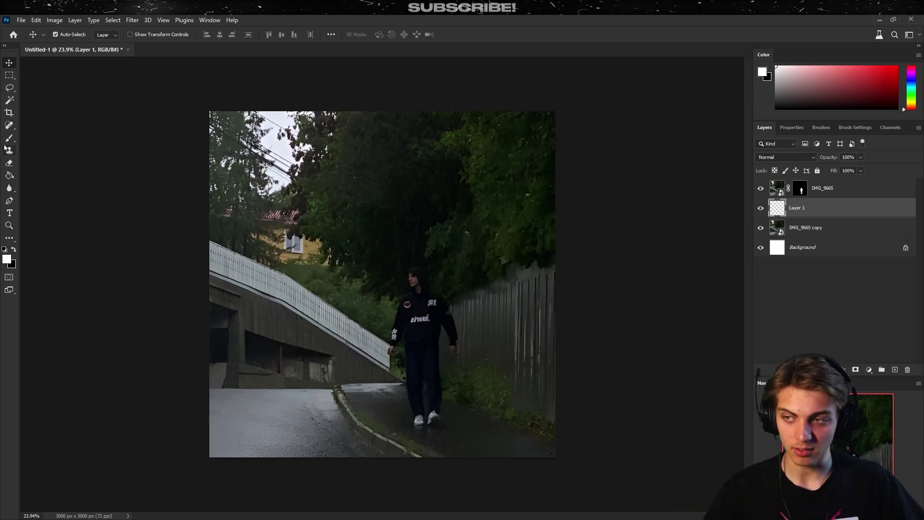
pyautogui.press('b')
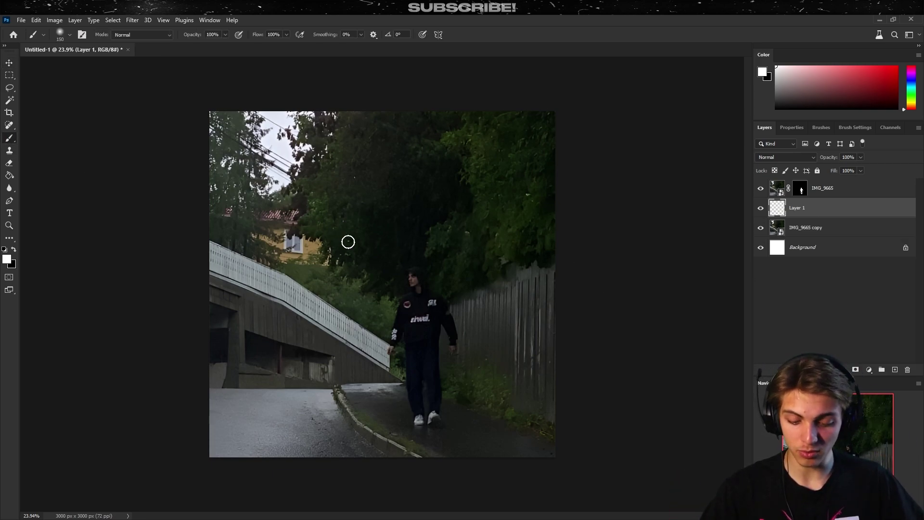
pyautogui.press(']')
pyautogui.press(']')
pyautogui.press(']')
pyautogui.press(']')
pyautogui.rightClick(363, 253)
pyautogui.click(806, 209)
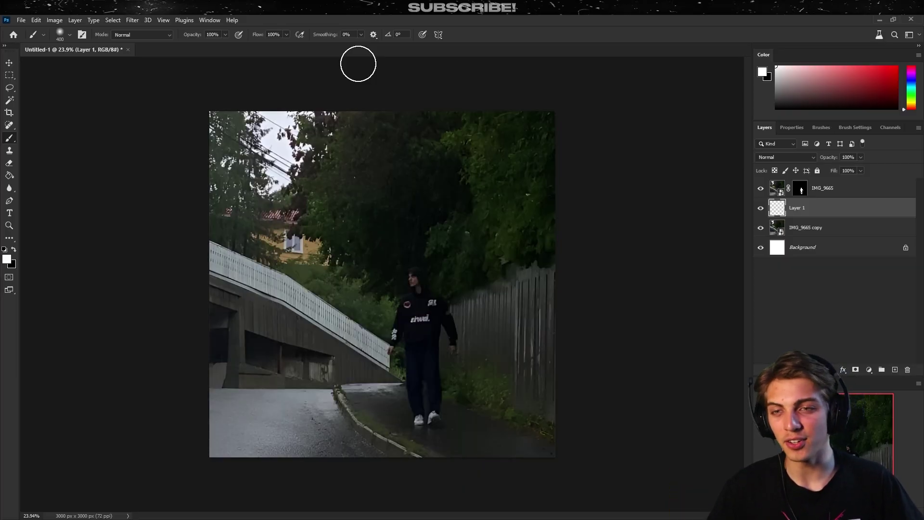
pyautogui.click(821, 127)
pyautogui.click(793, 129)
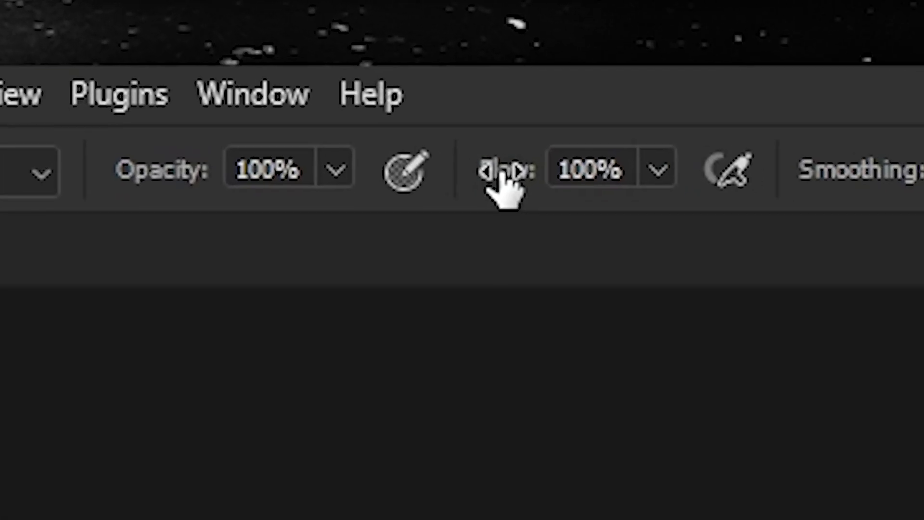
pyautogui.moveTo(256, 34); pyautogui.dragTo(237, 36)
pyautogui.moveTo(509, 177); pyautogui.dragTo(404, 196)
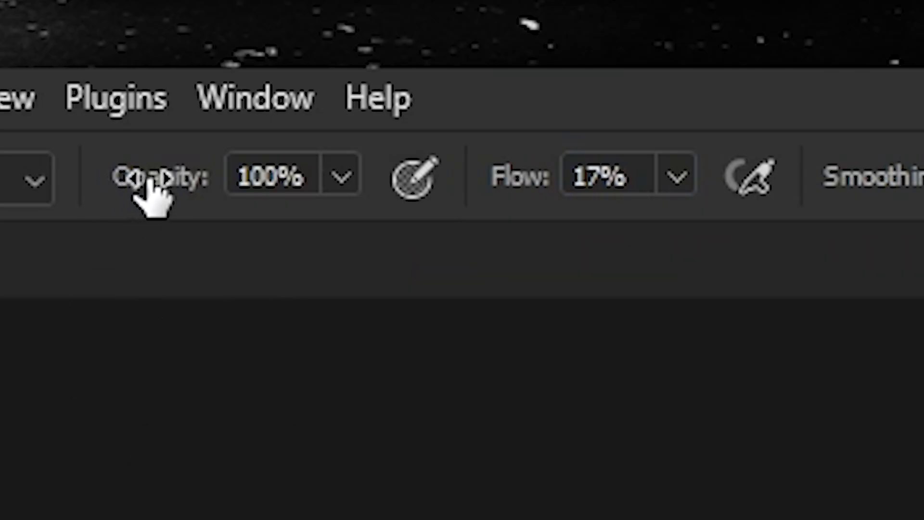
pyautogui.moveTo(153, 179); pyautogui.dragTo(101, 202)
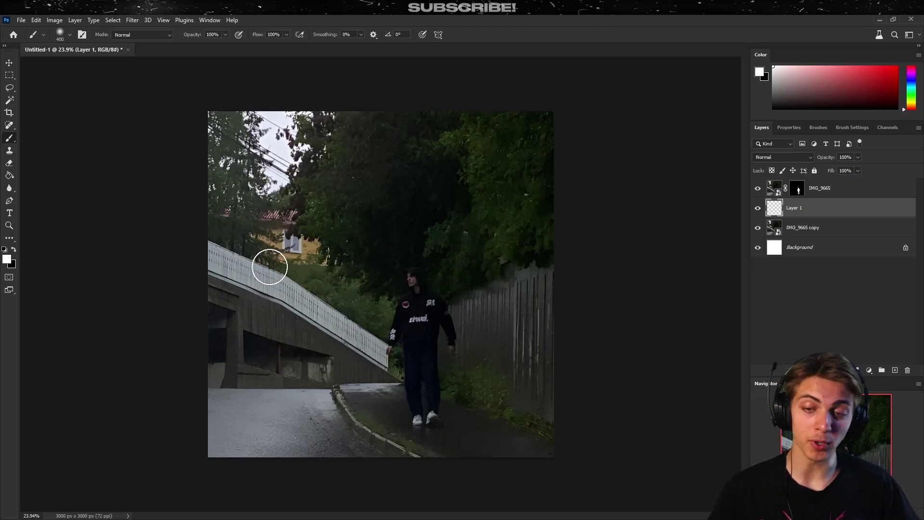
# Select the background behind the person with the Polygonal Lasso, following the road edge and the tree foliage.
pyautogui.scroll(2, 270, 267)
pyautogui.scroll(2, 262, 441)
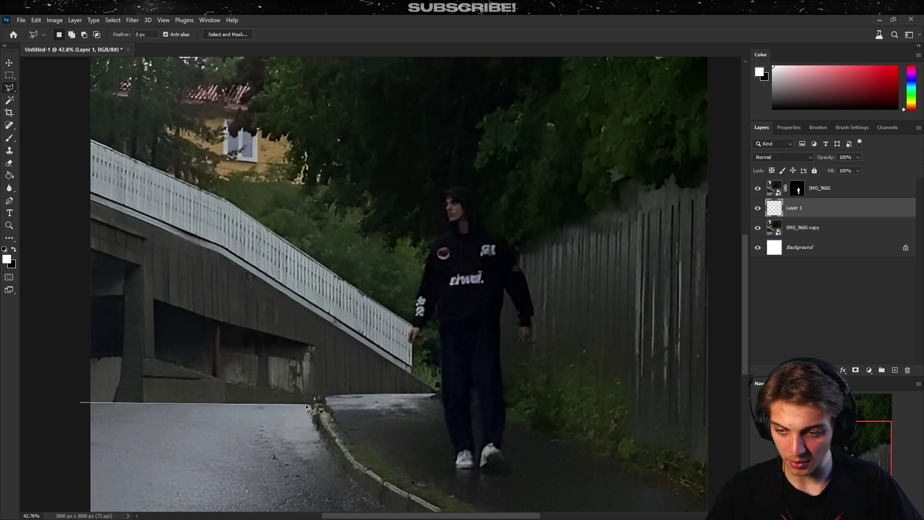
pyautogui.click(168, 403)
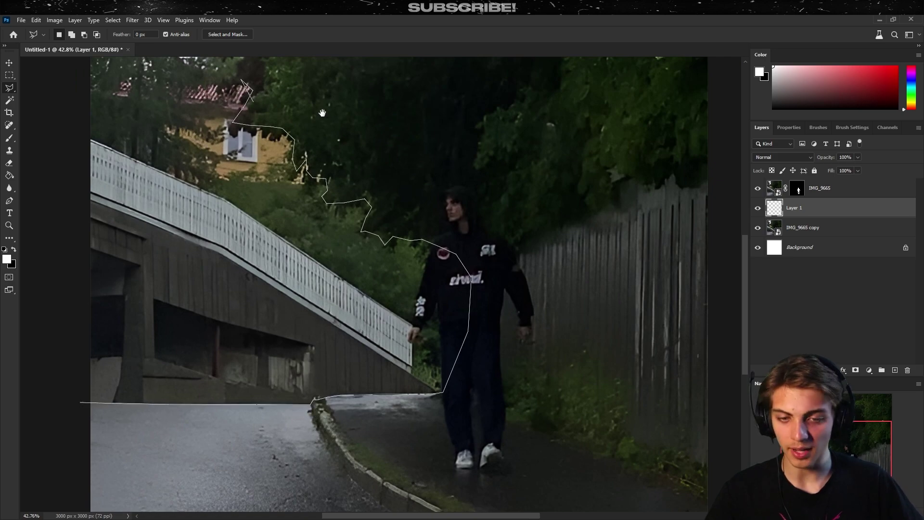
pyautogui.moveTo(313, 132)
pyautogui.mouseDown()
pyautogui.moveTo(293, 226)
pyautogui.moveTo(296, 268)
pyautogui.mouseUp()
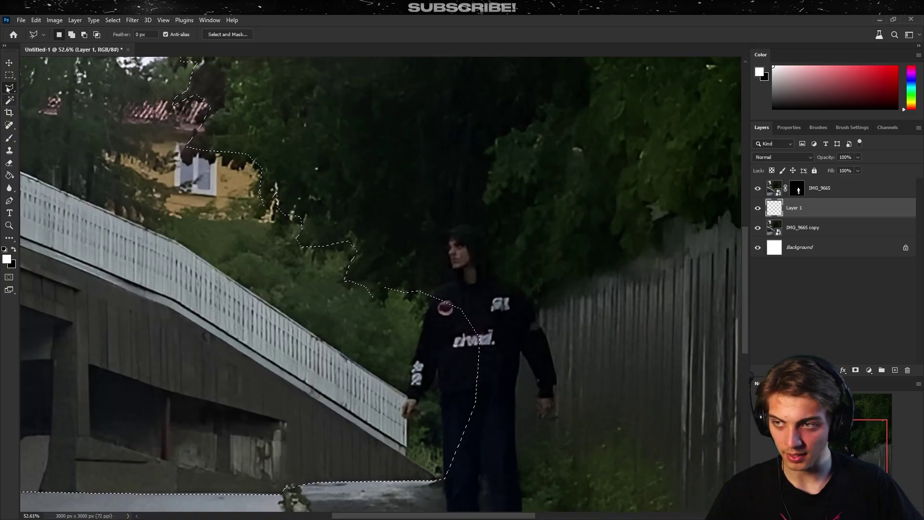
# Refine the selection edge along the hanging tree leaves beside the person with the Lasso tool, subtracting the leaf shapes.
pyautogui.rightClick(9, 89)
pyautogui.click(40, 88)
pyautogui.moveTo(407, 256)
pyautogui.mouseDown()
pyautogui.moveTo(424, 270)
pyautogui.moveTo(352, 243)
pyautogui.mouseUp()
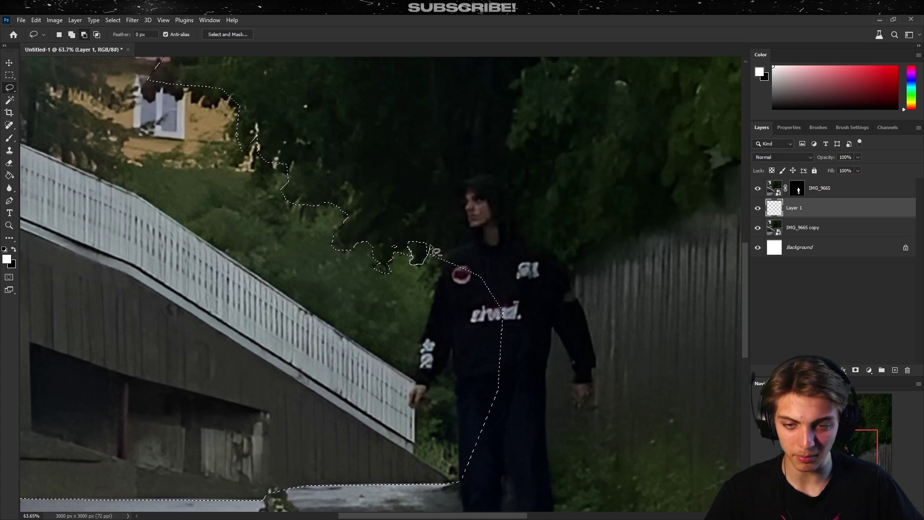
pyautogui.moveTo(395, 261); pyautogui.dragTo(398, 260)
# Brush faint white haze into the selected background beside the person using a very large soft brush of up to about 2100 px.
pyautogui.press('b')
pyautogui.hotkey('ctrl', '0')
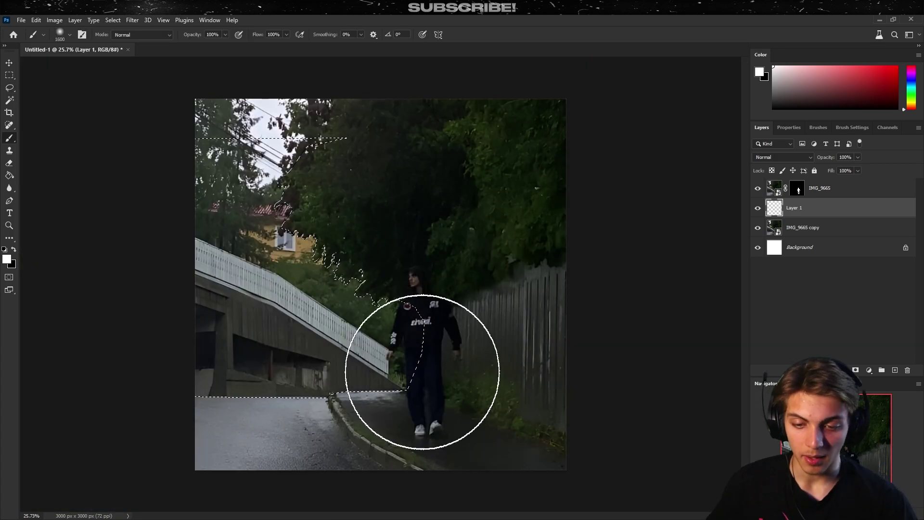
pyautogui.press(']')
pyautogui.press(']')
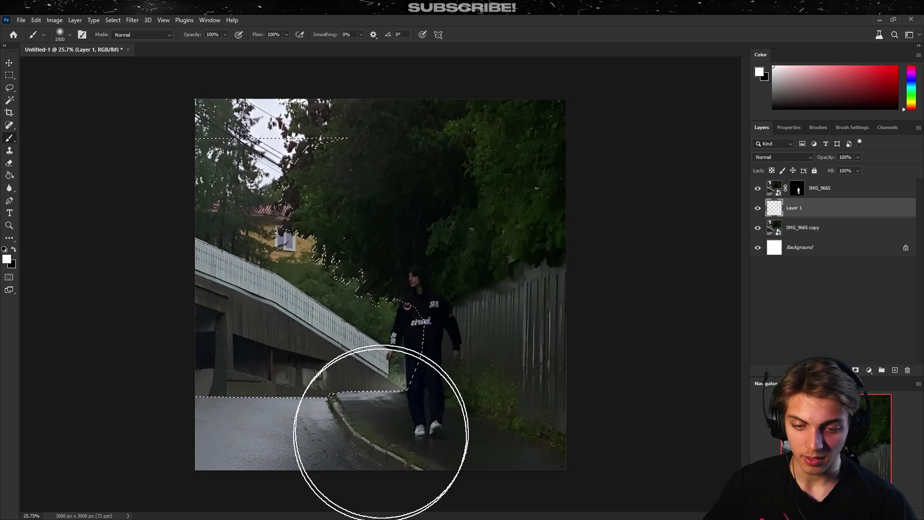
pyautogui.press(']')
pyautogui.press(']')
pyautogui.press(']')
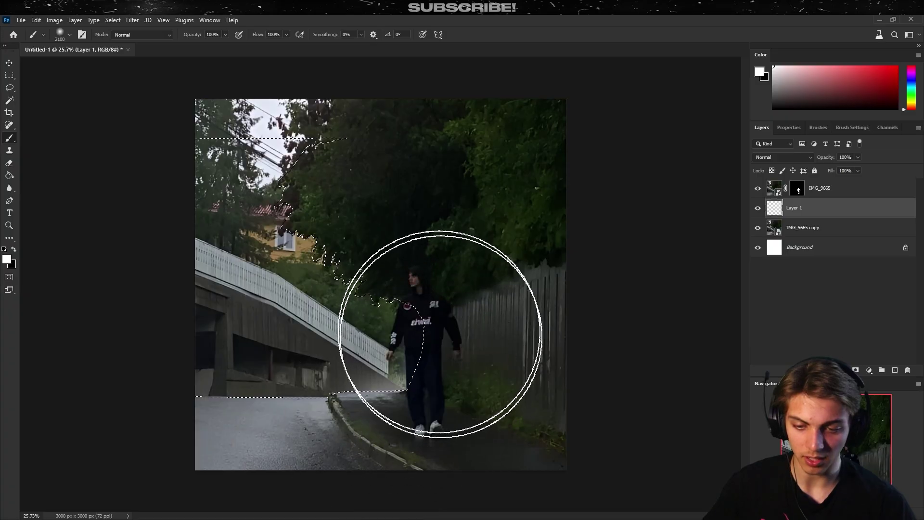
pyautogui.press('[')
pyautogui.press('[')
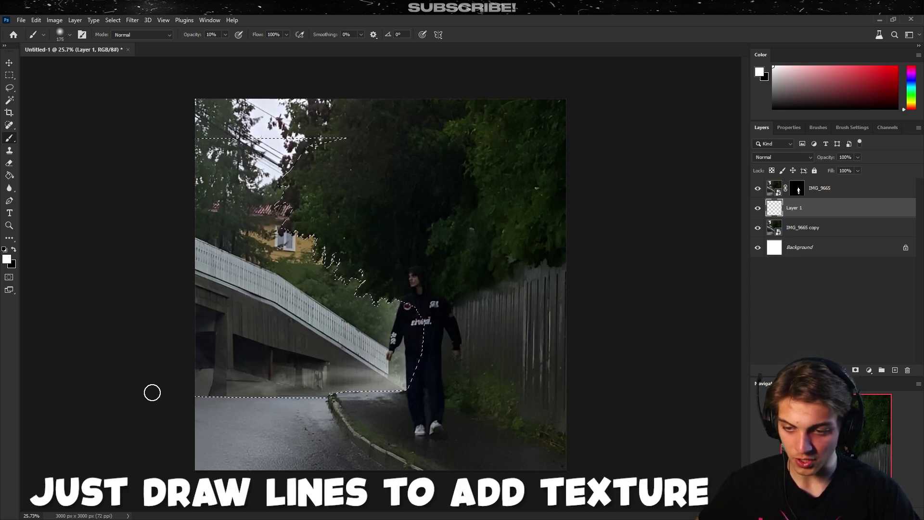
# Paint white fog streaks over the concrete wall, railing and bushes at 10% brush opacity, varying the brush size between about 175 and 400 px.
pyautogui.press(']')
pyautogui.press(']')
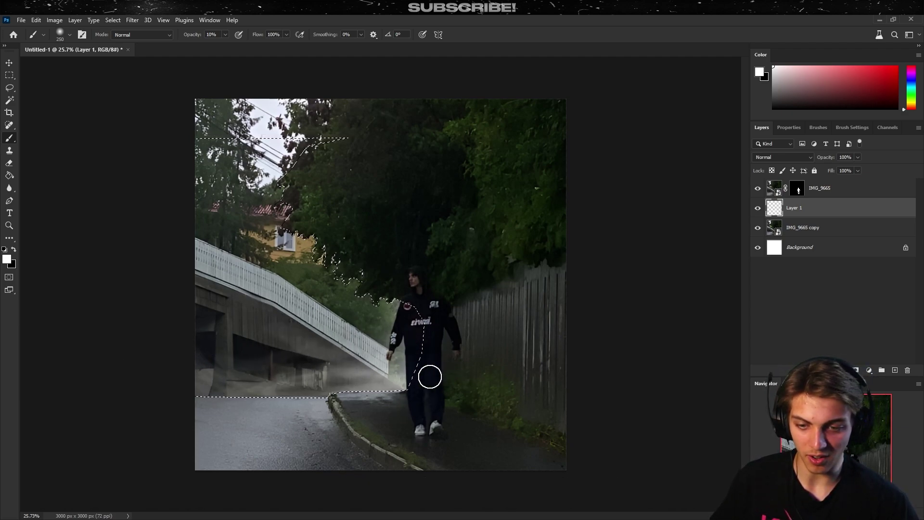
pyautogui.press('[')
pyautogui.press('[')
pyautogui.press('[')
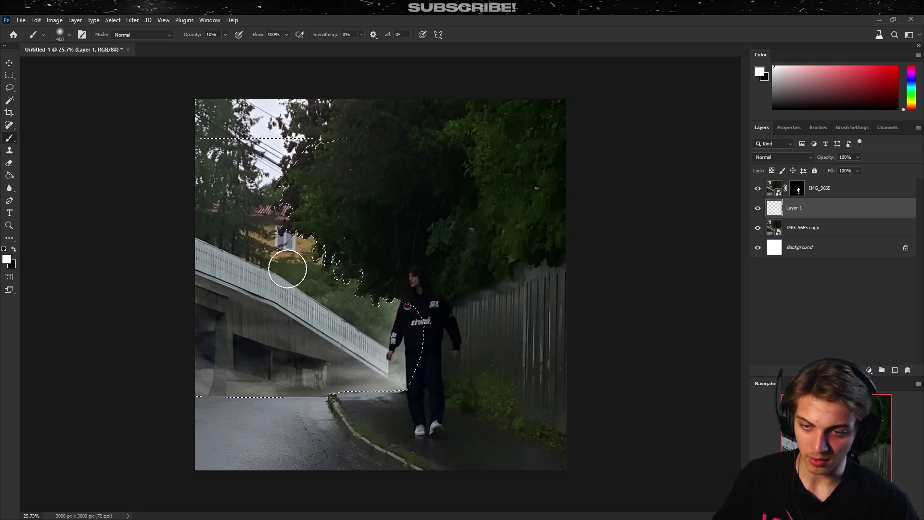
pyautogui.moveTo(287, 268)
pyautogui.mouseDown()
pyautogui.moveTo(363, 263)
pyautogui.moveTo(244, 204)
pyautogui.moveTo(240, 254)
pyautogui.moveTo(287, 284)
pyautogui.moveTo(238, 201)
pyautogui.moveTo(299, 309)
pyautogui.mouseUp()
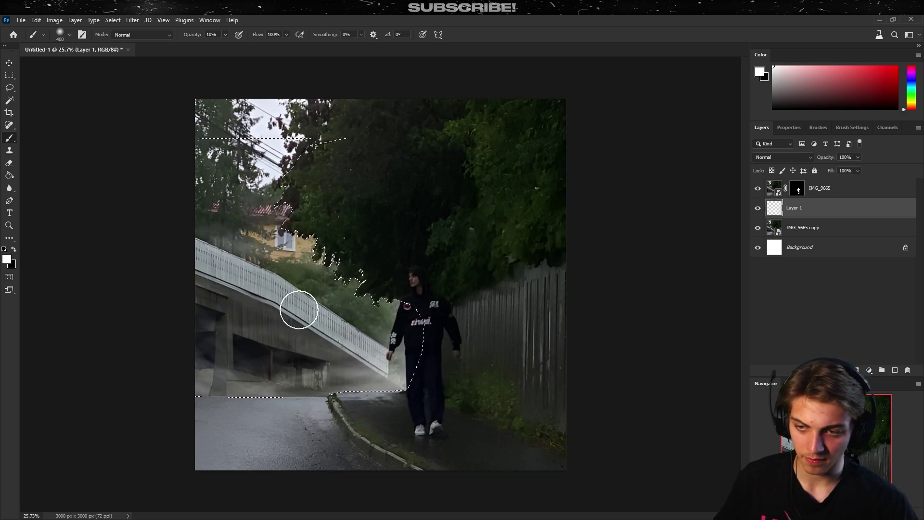
pyautogui.press('[')
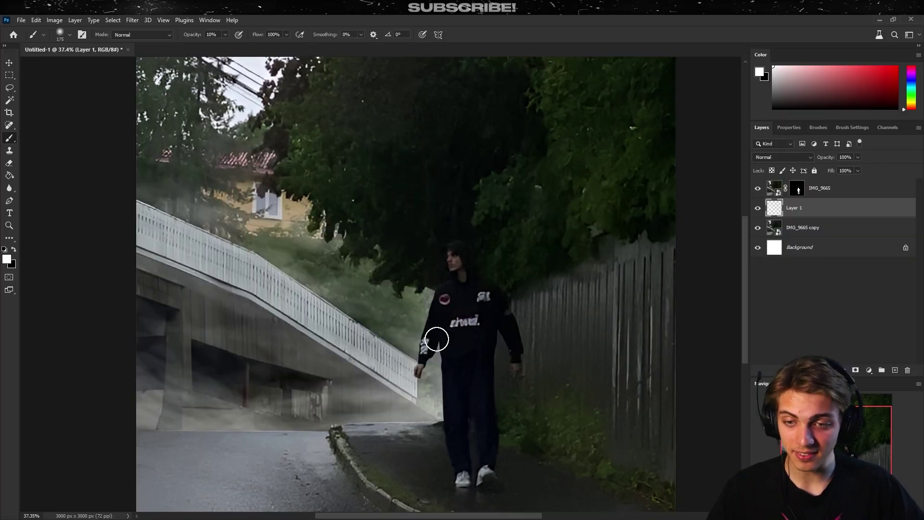
# Smudge the fog at the edge of the hanging foliage beside the house, using the Smudge tool at 54% strength and 250 px.
pyautogui.scroll(2, 365, 312)
pyautogui.scroll(1, 366, 312)
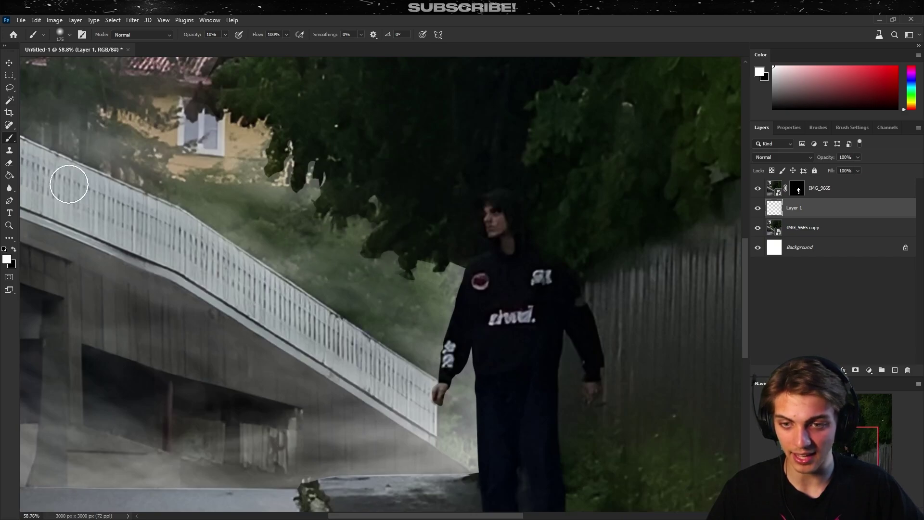
pyautogui.click(10, 89)
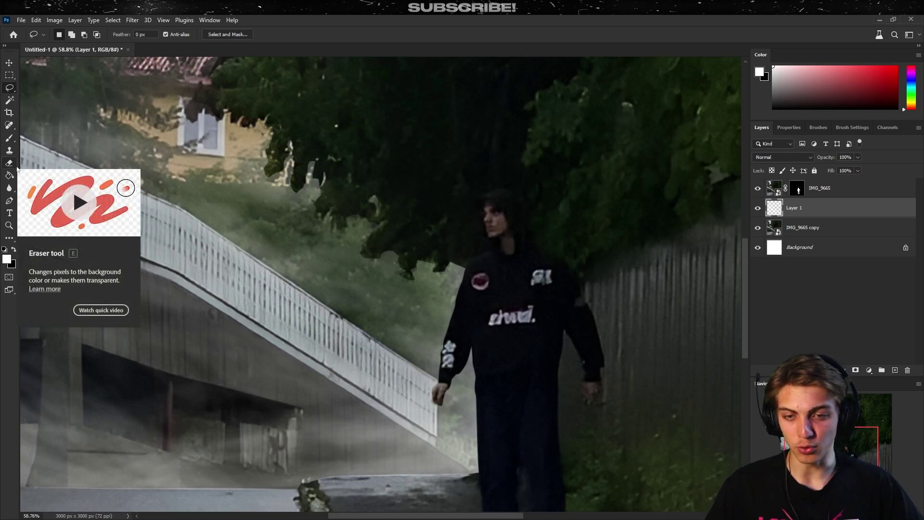
pyautogui.click(9, 188)
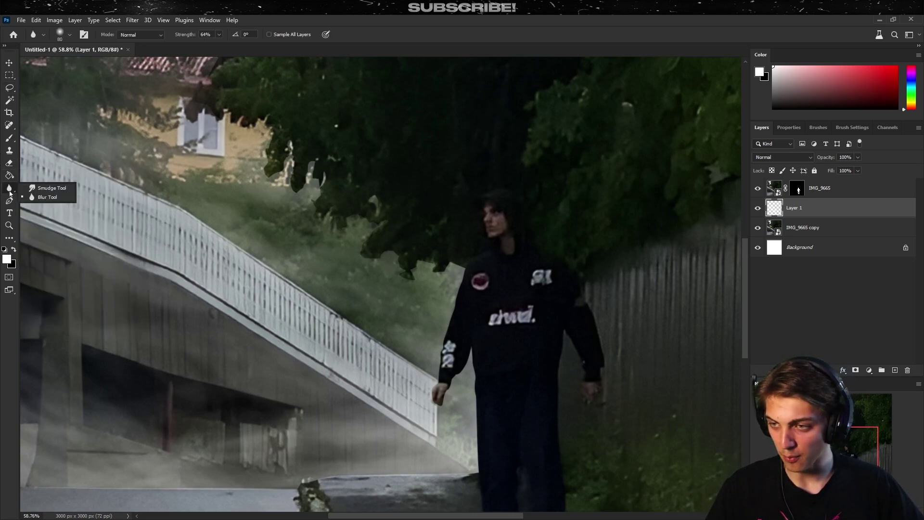
pyautogui.click(44, 197)
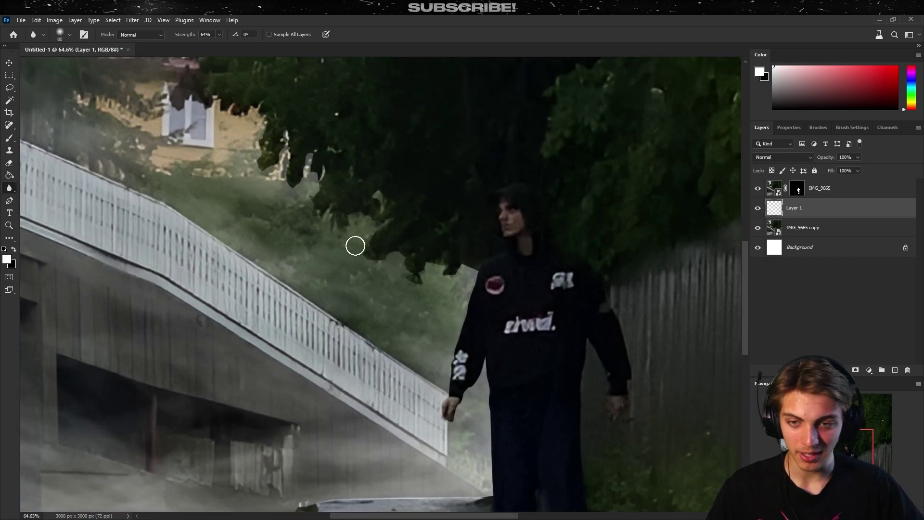
pyautogui.scroll(3, 355, 246)
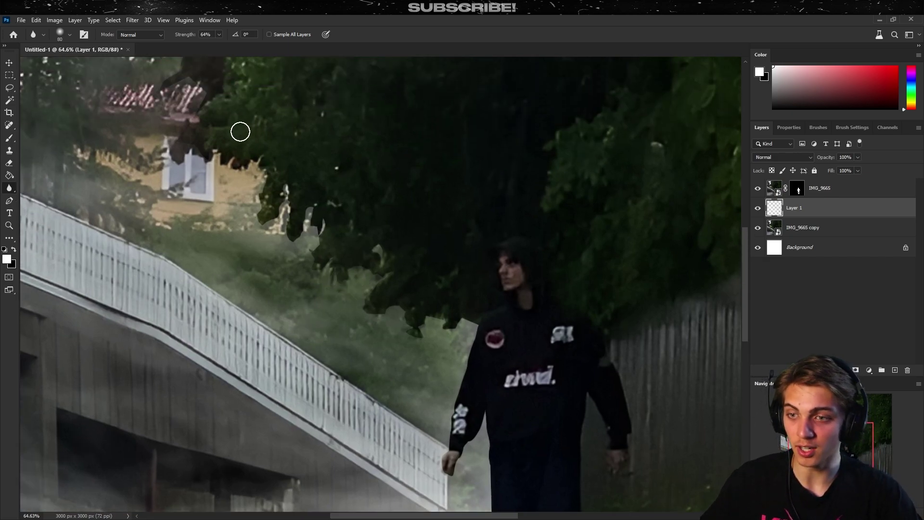
pyautogui.scroll(7, 228, 246)
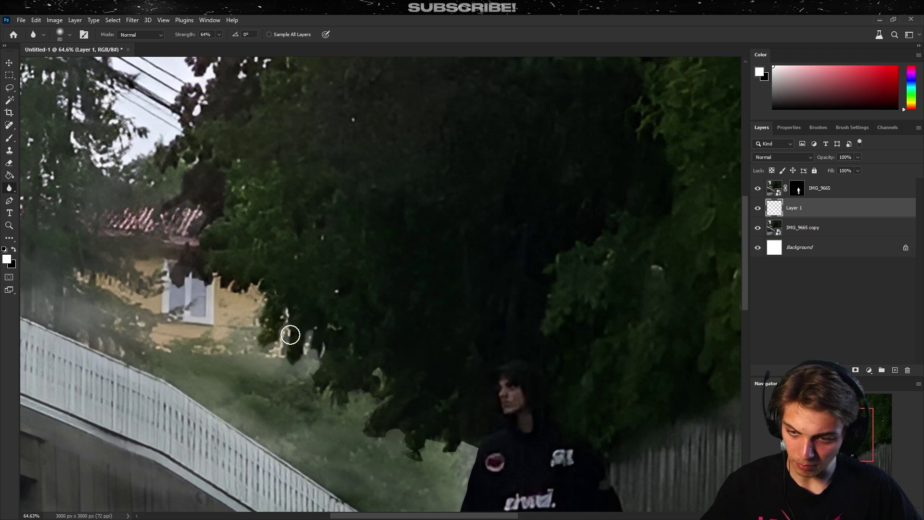
pyautogui.scroll(-2, 290, 351)
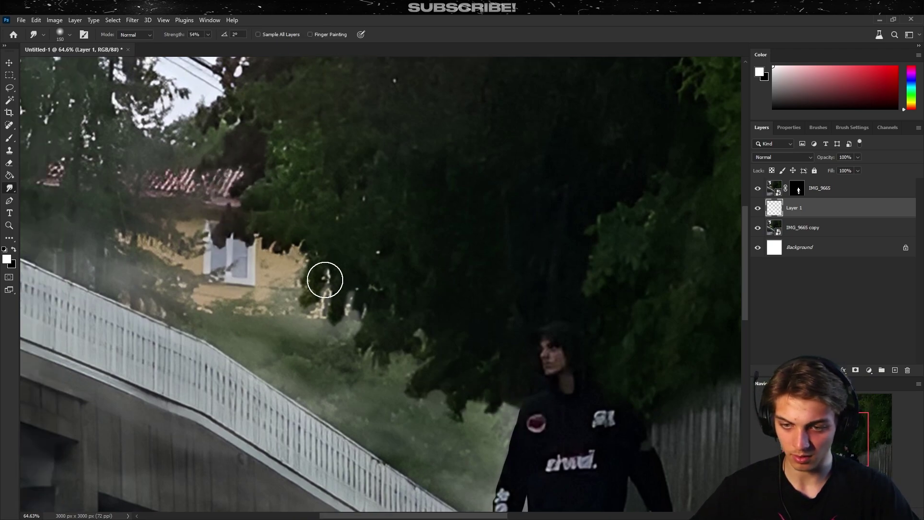
pyautogui.press(']')
pyautogui.press(']')
pyautogui.press(']')
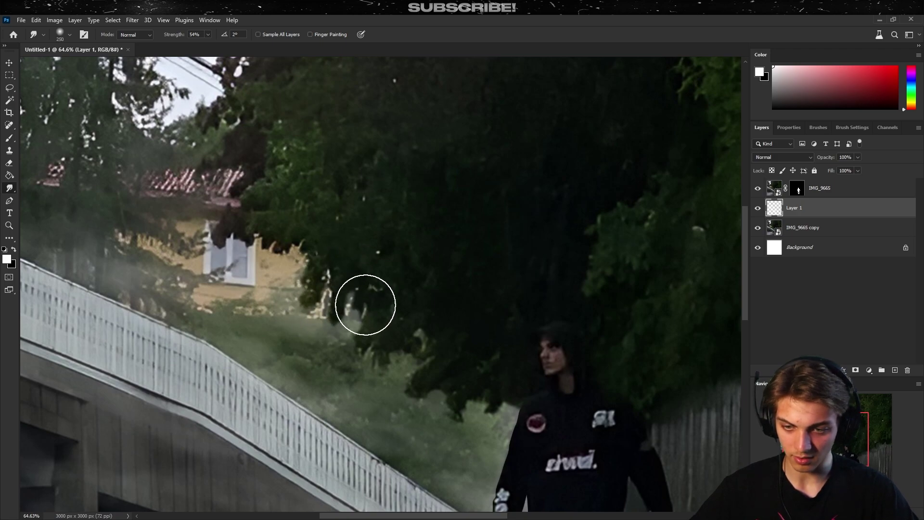
pyautogui.moveTo(366, 305)
pyautogui.mouseDown()
pyautogui.moveTo(378, 302)
pyautogui.moveTo(359, 313)
pyautogui.moveTo(374, 295)
pyautogui.mouseUp()
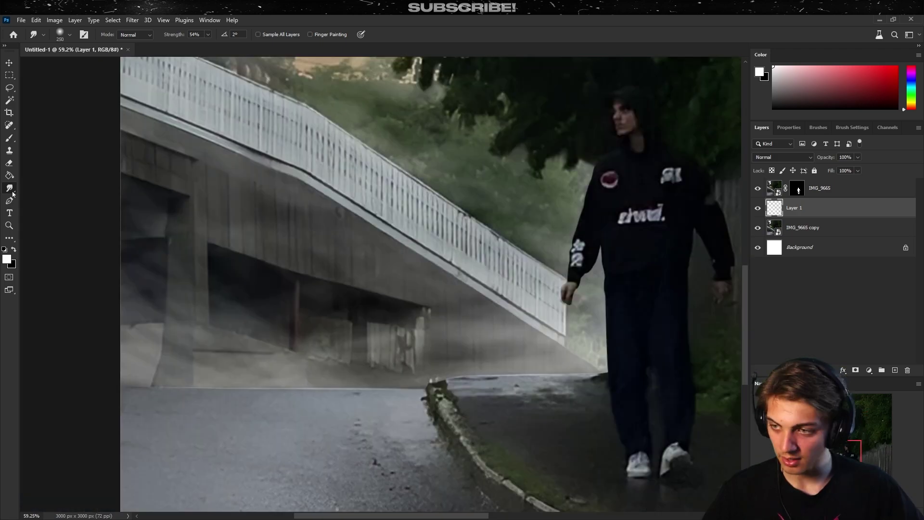
# Smudge the fog along the base of the concrete wall and the road edge with a brush of up to 500 px.
pyautogui.hotkey('shift', 'r')
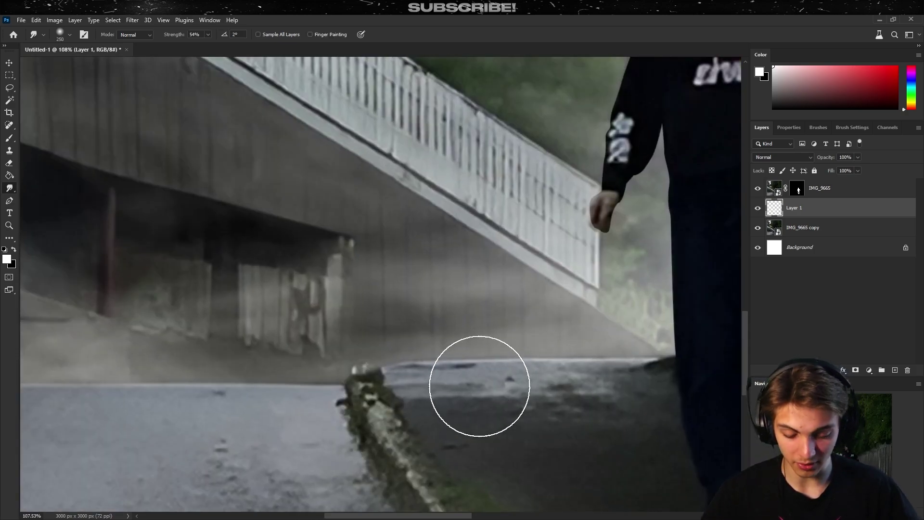
pyautogui.press('[')
pyautogui.press('[')
pyautogui.press('[')
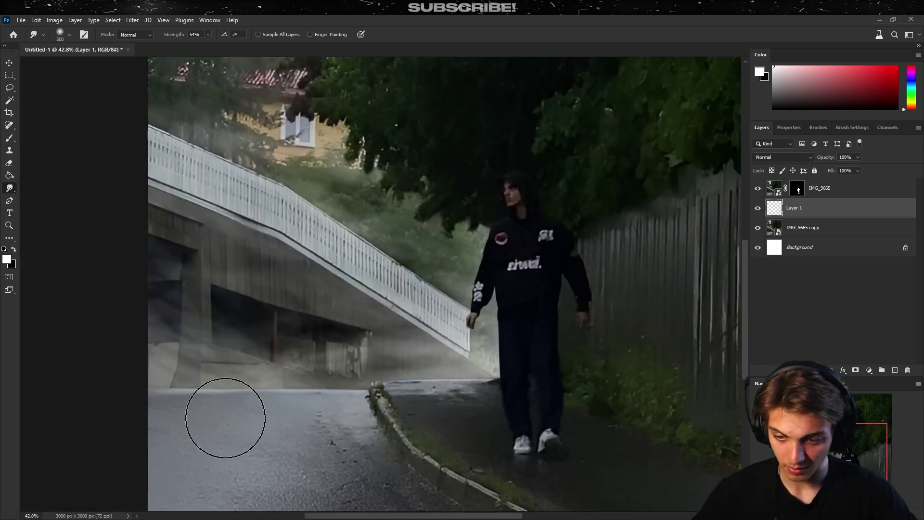
pyautogui.press('[')
pyautogui.press('e')
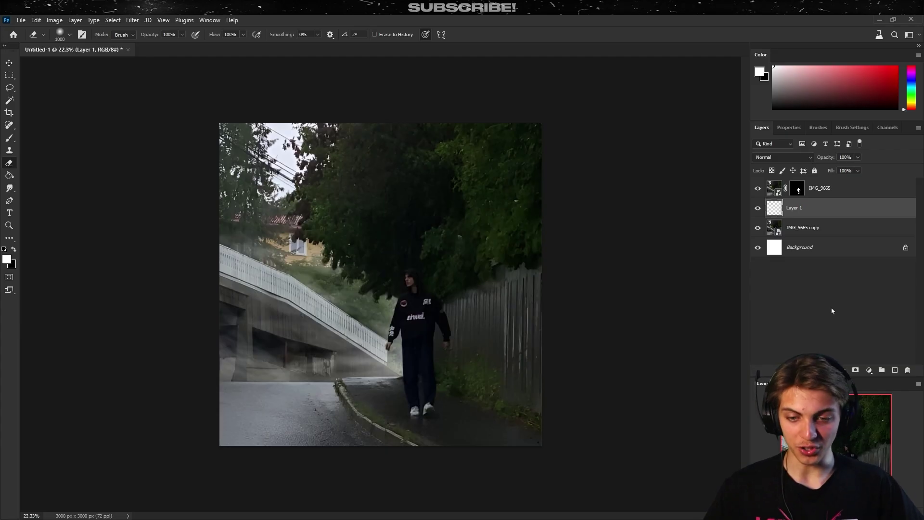
# Add a Hue/Saturation adjustment directly above the IMG_9665 copy layer and lower its saturation to the minimum.
pyautogui.scroll(6, 248, 221)
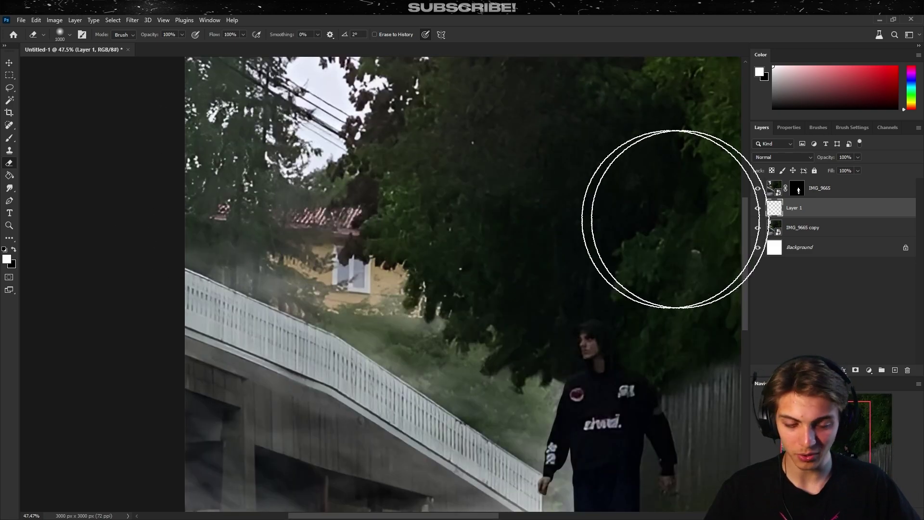
pyautogui.click(823, 230)
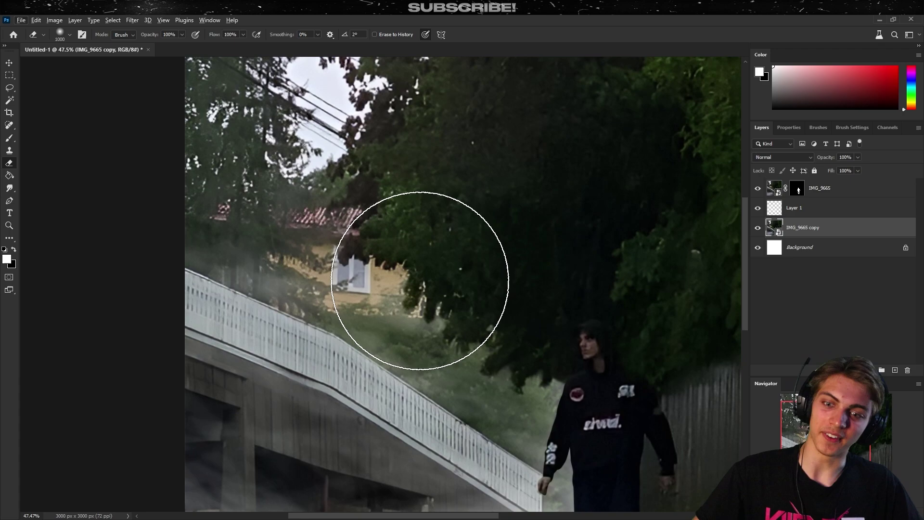
pyautogui.click(869, 370)
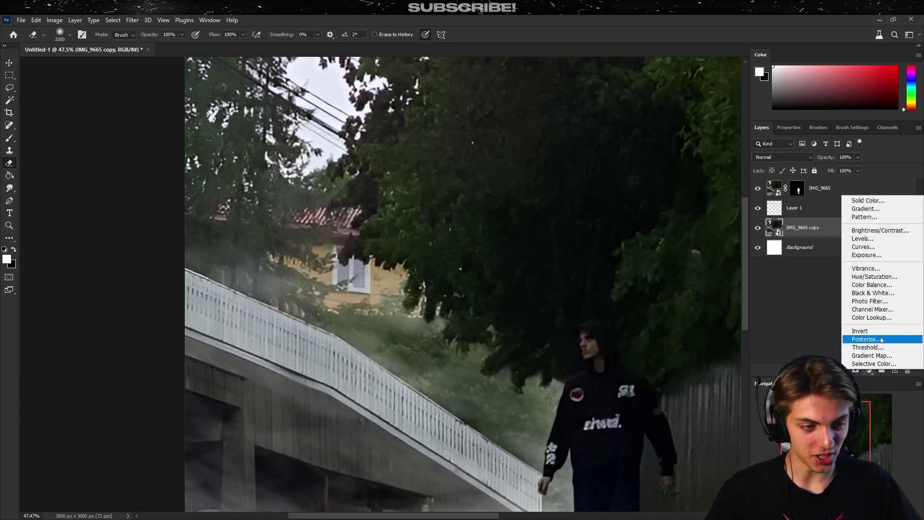
pyautogui.click(894, 278)
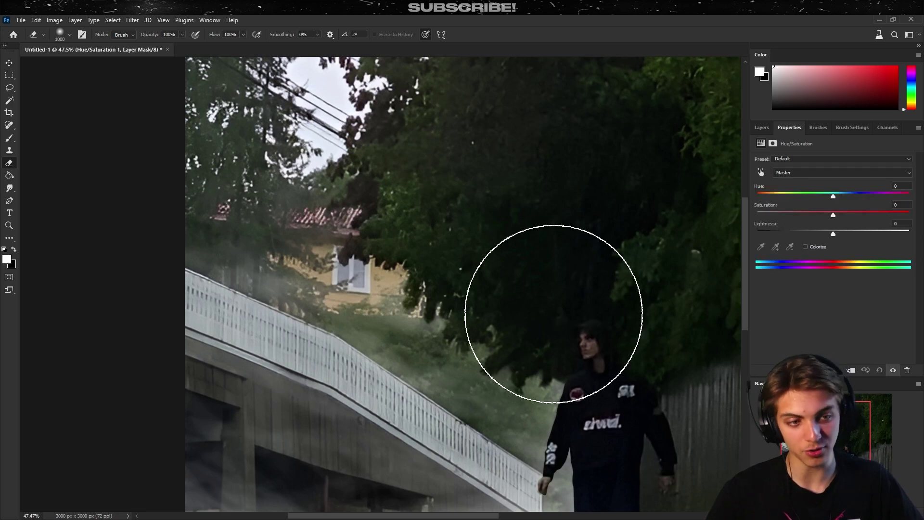
pyautogui.click(9, 62)
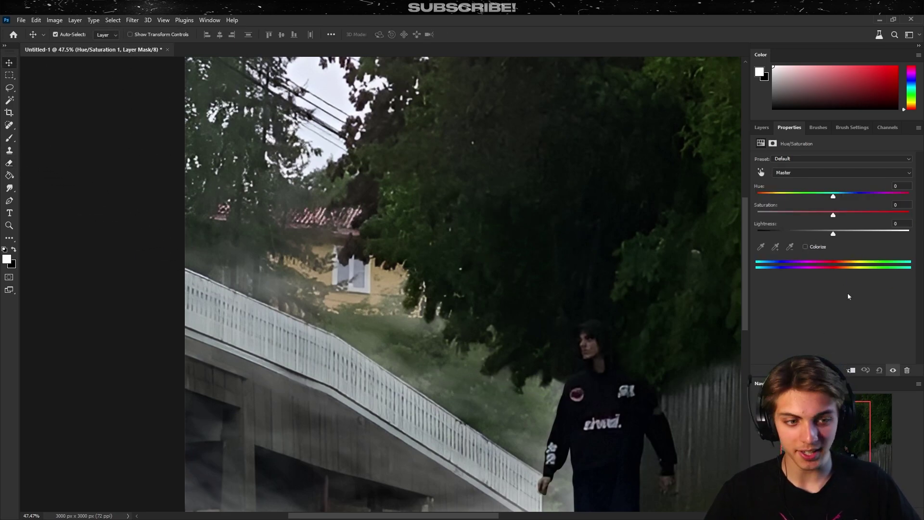
pyautogui.press('F7')
pyautogui.doubleClick(774, 228)
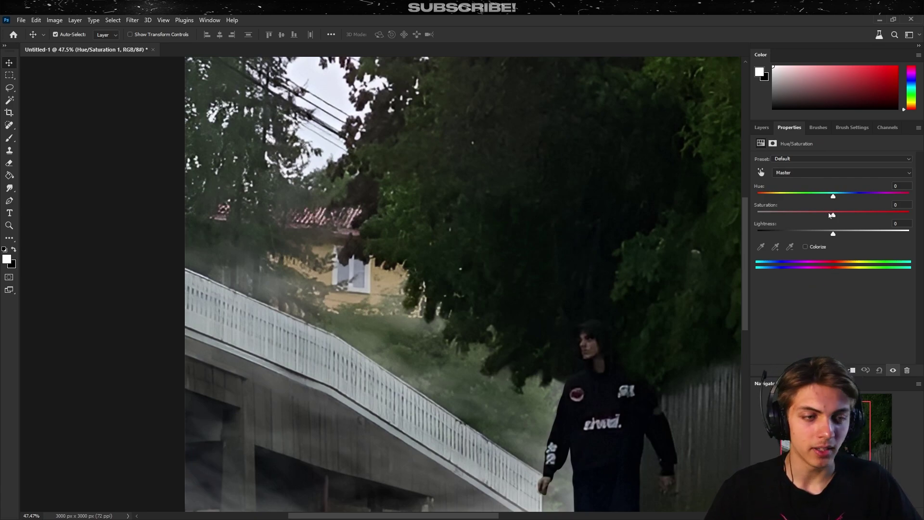
pyautogui.moveTo(831, 215); pyautogui.dragTo(760, 215)
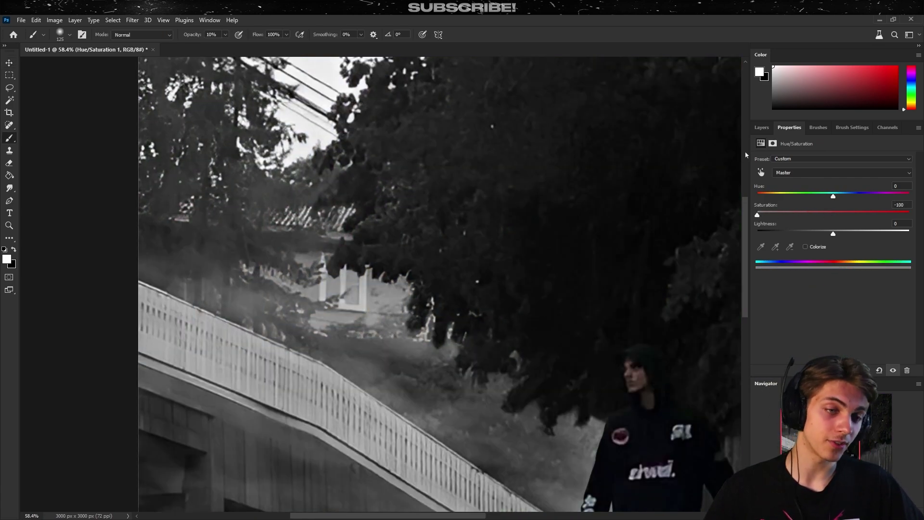
pyautogui.click(761, 128)
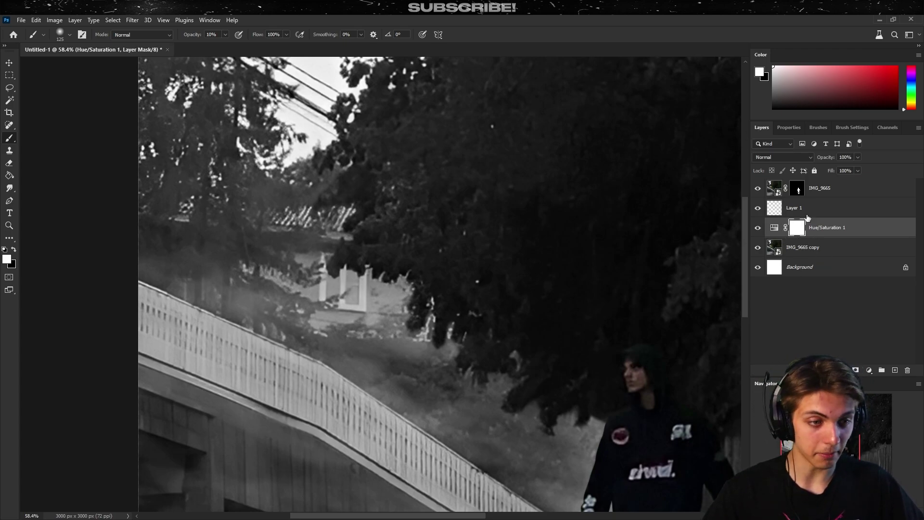
# Invert the Hue/Saturation mask and paint it white at 100% opacity over the yellow house and red roof to remove their colour.
pyautogui.hotkey('ctrl', 'i')
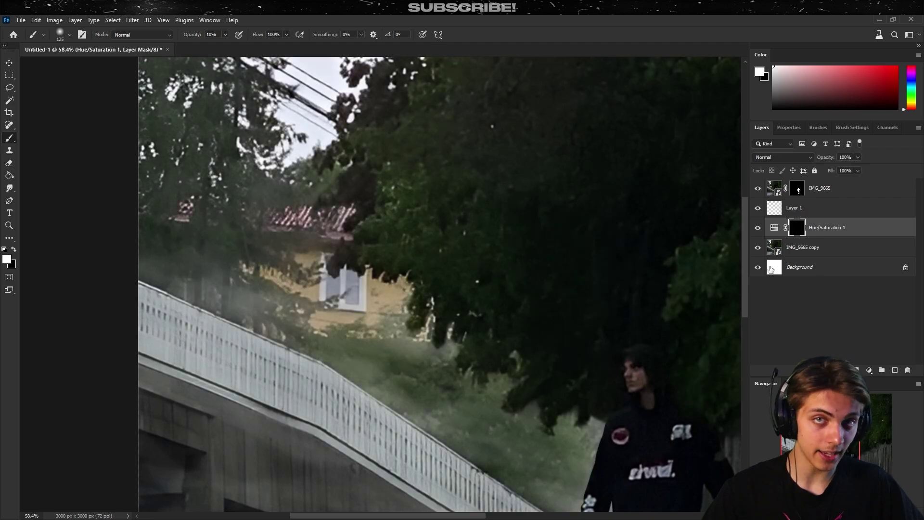
pyautogui.press('0')
pyautogui.scroll(2, 240, 217)
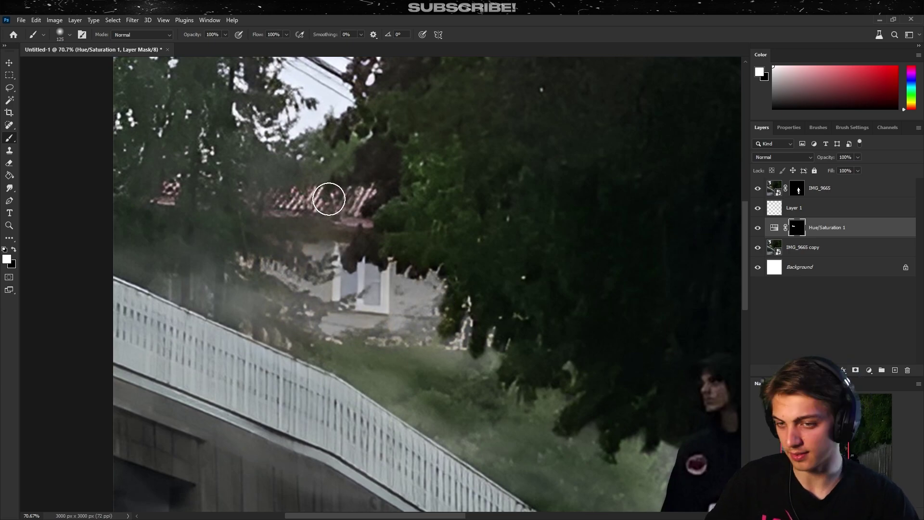
pyautogui.scroll(-4, 191, 194)
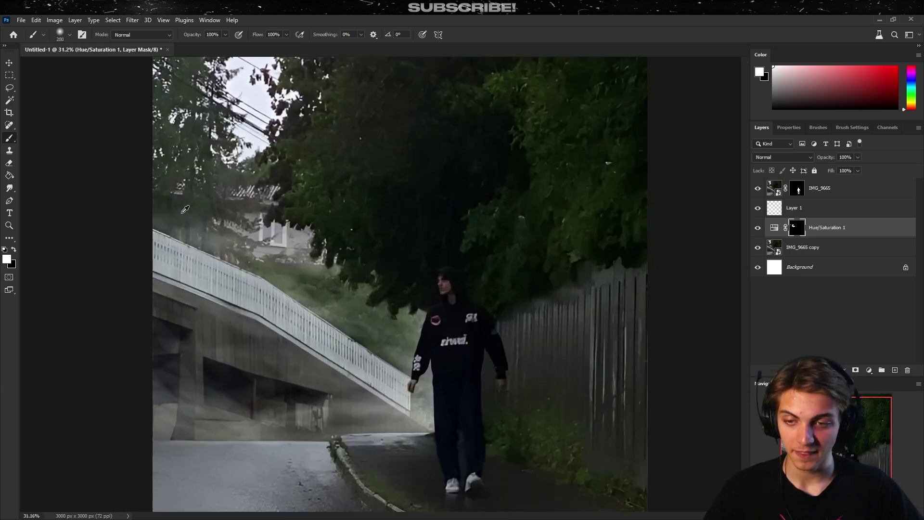
pyautogui.scroll(2, 186, 212)
pyautogui.press('x')
pyautogui.press(']')
pyautogui.press(']')
pyautogui.press(']')
pyautogui.press(']')
pyautogui.press(']')
pyautogui.press(']')
pyautogui.scroll(-4, 299, 257)
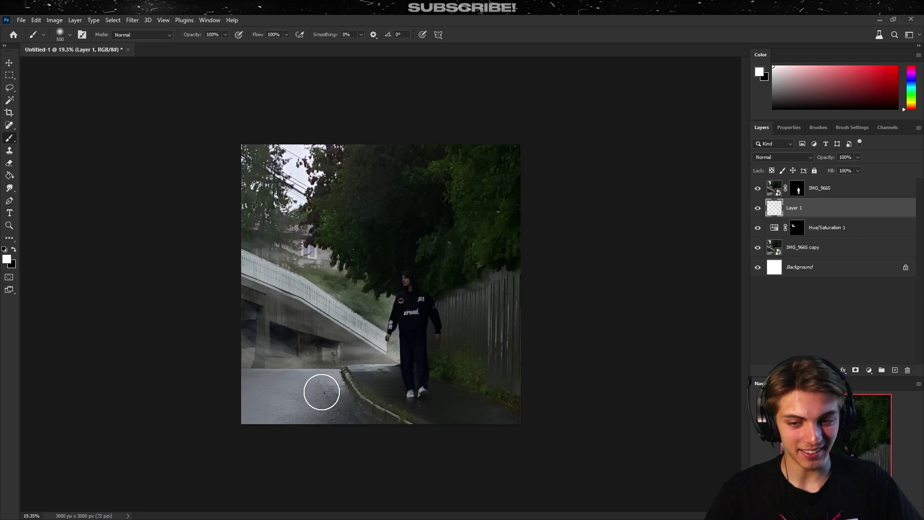
# Add a new layer above the Layer 1 fog layer and set up a white brush at 16% opacity and 300 px.
pyautogui.press('v')
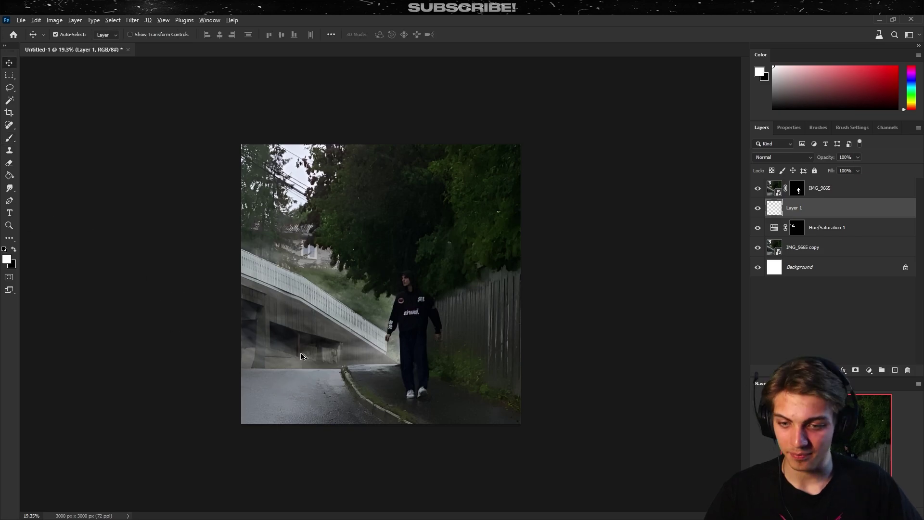
pyautogui.hotkey('ctrl', '+')
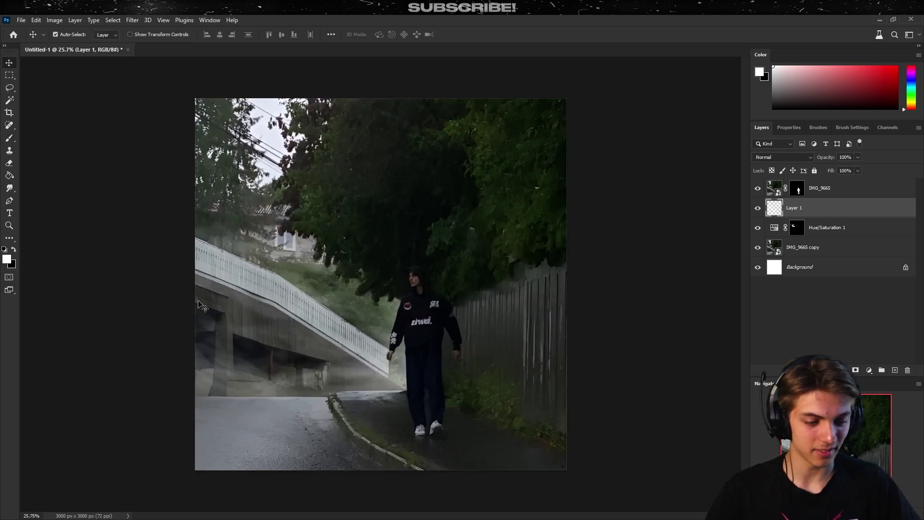
pyautogui.click(895, 370)
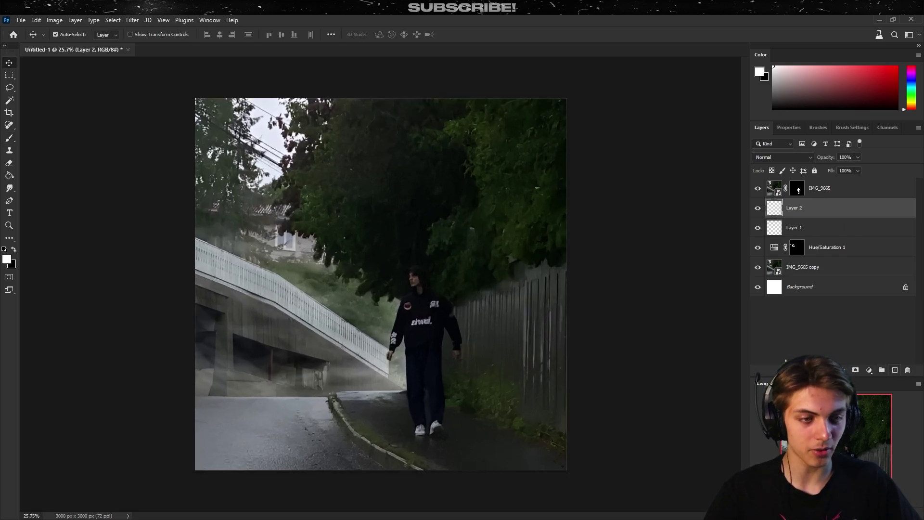
pyautogui.press('b')
pyautogui.hotkey('ctrl', '-')
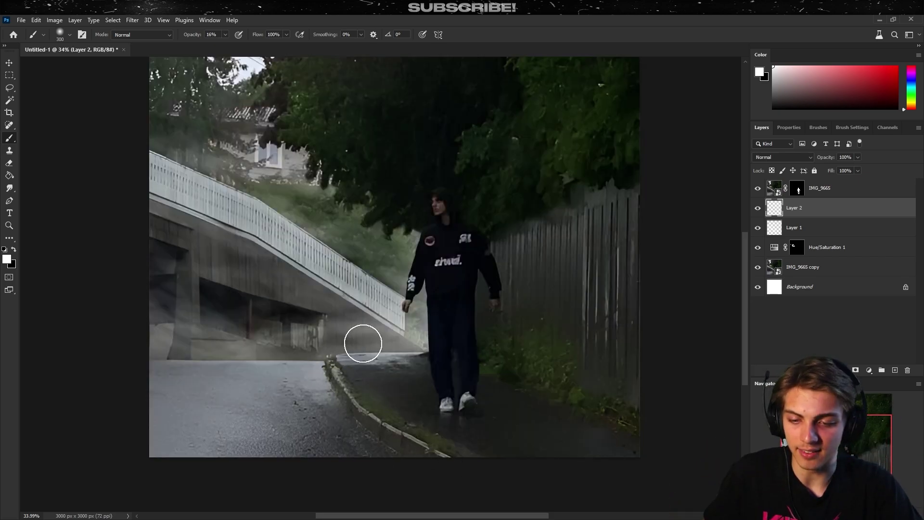
# Paint white fog along the road's far edge and curved streaks over the asphalt, varying the brush between about 80 and 300 px.
pyautogui.moveTo(343, 380)
pyautogui.mouseDown()
pyautogui.moveTo(367, 355)
pyautogui.moveTo(320, 371)
pyautogui.moveTo(328, 370)
pyautogui.moveTo(313, 365)
pyautogui.moveTo(328, 371)
pyautogui.moveTo(295, 431)
pyautogui.moveTo(330, 440)
pyautogui.mouseUp()
pyautogui.hotkey('ctrl', 'z')
pyautogui.moveTo(324, 351)
pyautogui.mouseDown()
pyautogui.moveTo(214, 427)
pyautogui.moveTo(180, 434)
pyautogui.moveTo(231, 405)
pyautogui.moveTo(282, 422)
pyautogui.moveTo(319, 358)
pyautogui.moveTo(333, 391)
pyautogui.moveTo(330, 367)
pyautogui.moveTo(252, 381)
pyautogui.moveTo(233, 367)
pyautogui.moveTo(138, 411)
pyautogui.moveTo(122, 374)
pyautogui.mouseUp()
pyautogui.press('[')
pyautogui.press('[')
pyautogui.press('[')
pyautogui.press(']')
pyautogui.press(']')
pyautogui.press(']')
pyautogui.press('[')
pyautogui.press('[')
pyautogui.press('[')
pyautogui.press('[')
pyautogui.press('[')
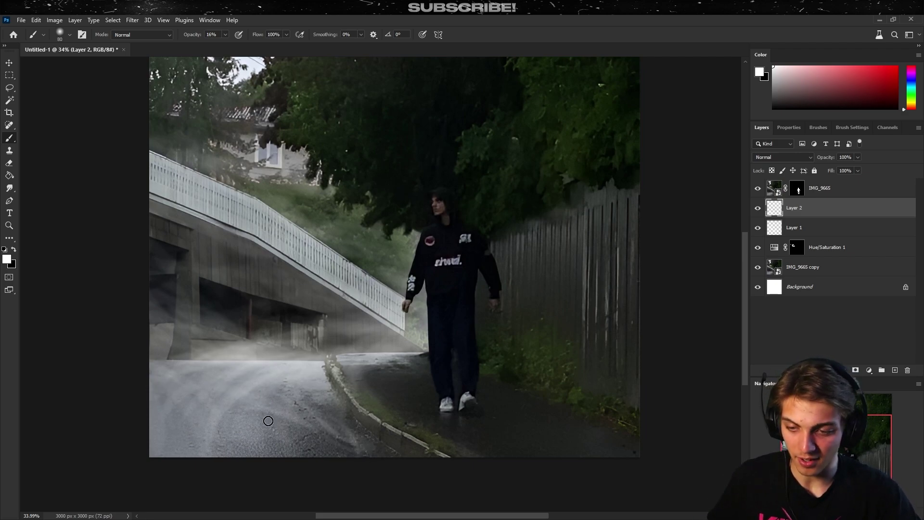
# Build up the fog on the road near the wall and curb with brush sizes between about 150 and 300 px.
pyautogui.press(']')
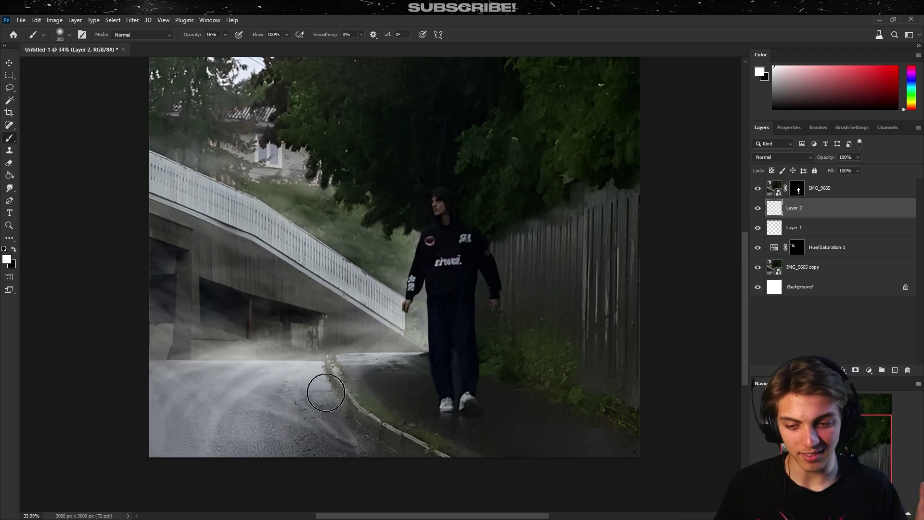
pyautogui.press('[')
pyautogui.press('[')
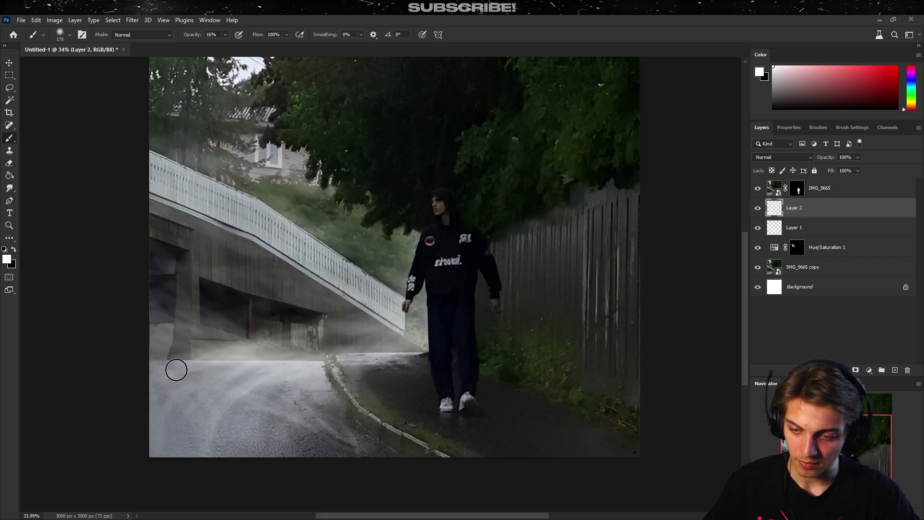
pyautogui.press(']')
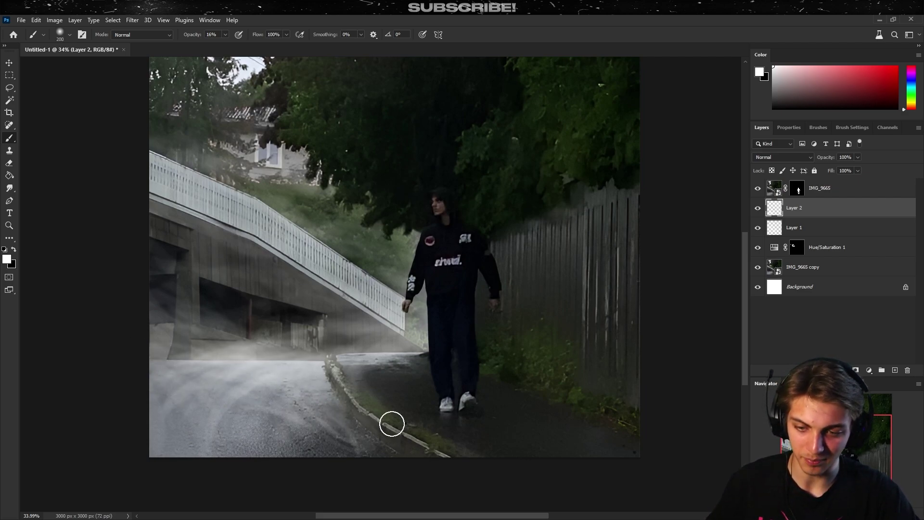
pyautogui.press('[')
pyautogui.press('[')
pyautogui.press('[')
pyautogui.press('[')
pyautogui.press('[')
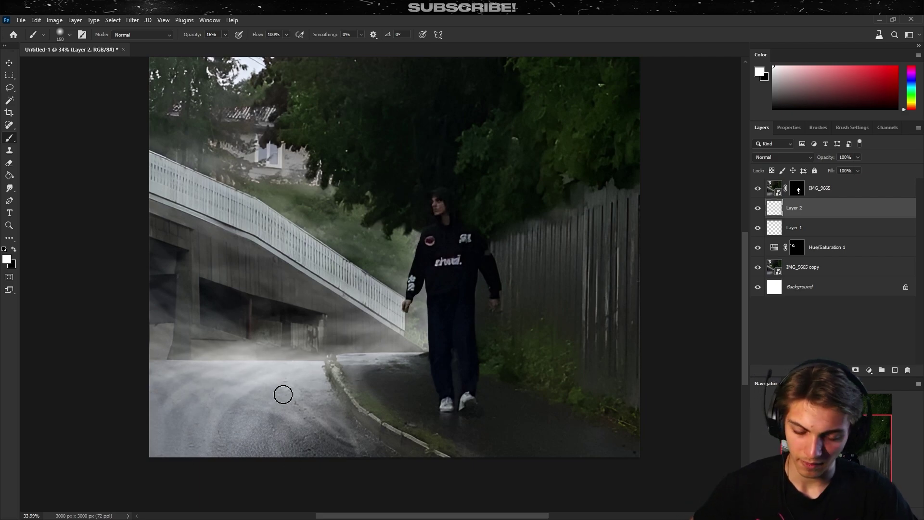
# Paint broader fog streaks fanning out over the middle of the road, enlarging the brush to 250 px.
pyautogui.press(']')
pyautogui.press(']')
pyautogui.moveTo(277, 399); pyautogui.dragTo(311, 471)
pyautogui.press(']')
pyautogui.moveTo(268, 382); pyautogui.dragTo(235, 429)
pyautogui.moveTo(289, 392); pyautogui.dragTo(326, 409)
# Paint a fog streak along the sidewalk's edge next to the grass verge, reducing the brush to 100 px.
pyautogui.scroll(-10, 388, 435)
pyautogui.scroll(8, 372, 426)
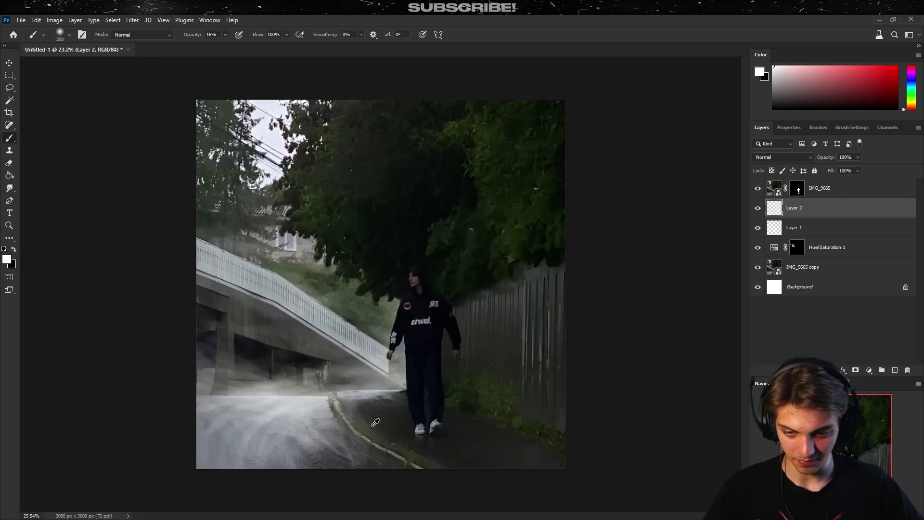
pyautogui.scroll(-1, 374, 423)
pyautogui.scroll(5, 344, 426)
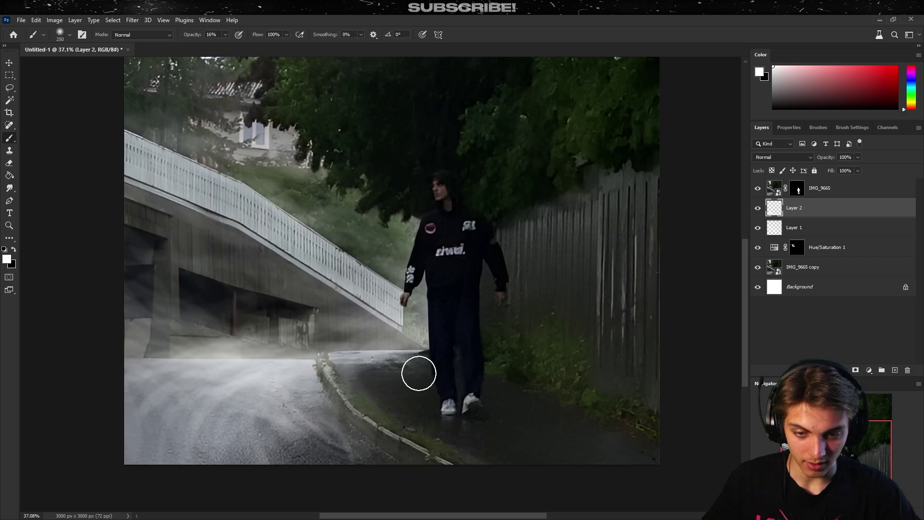
pyautogui.press(']')
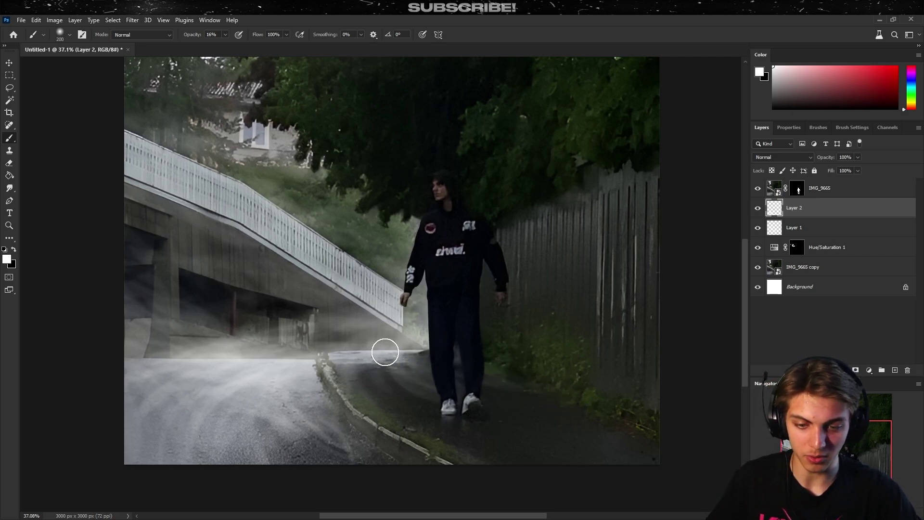
pyautogui.press('[')
pyautogui.press('[')
pyautogui.press('[')
pyautogui.press('[')
pyautogui.moveTo(352, 342)
pyautogui.mouseDown()
pyautogui.moveTo(396, 340)
pyautogui.moveTo(607, 414)
pyautogui.moveTo(631, 409)
pyautogui.mouseUp()
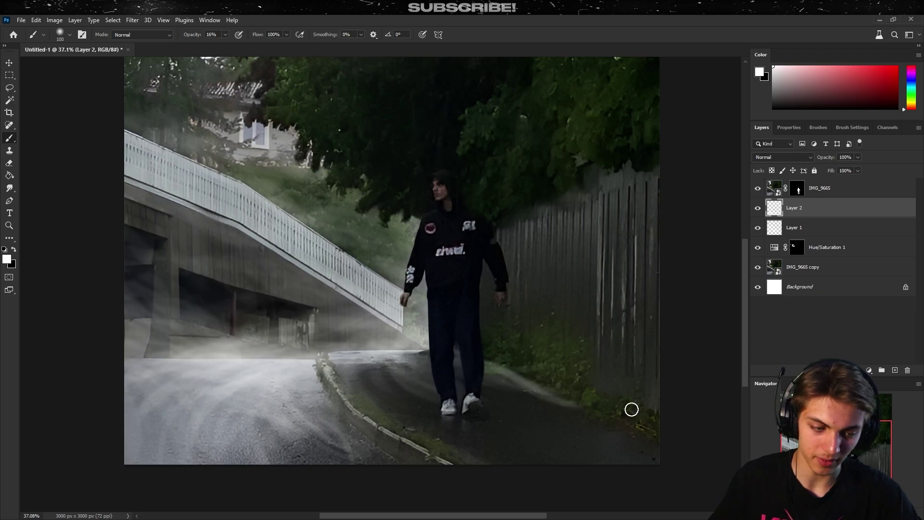
# Paint curved fog wisps from behind the person's legs over the grass verge, enlarging the brush to 175 px.
pyautogui.moveTo(449, 346)
pyautogui.mouseDown()
pyautogui.moveTo(561, 380)
pyautogui.moveTo(563, 402)
pyautogui.moveTo(484, 304)
pyautogui.moveTo(579, 388)
pyautogui.moveTo(613, 380)
pyautogui.moveTo(483, 303)
pyautogui.mouseUp()
pyautogui.press(']')
pyautogui.press(']')
pyautogui.press(']')
pyautogui.press('[')
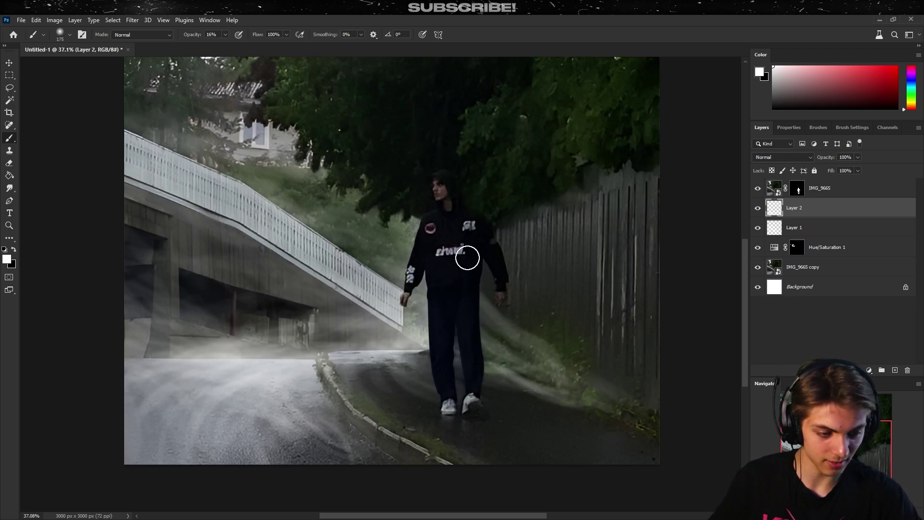
# Paint a broad, faint haze over the sidewalk around the person's feet with 800 px and 500 px brush sizes.
pyautogui.press(']')
pyautogui.press(']')
pyautogui.press(']')
pyautogui.press(']')
pyautogui.press(']')
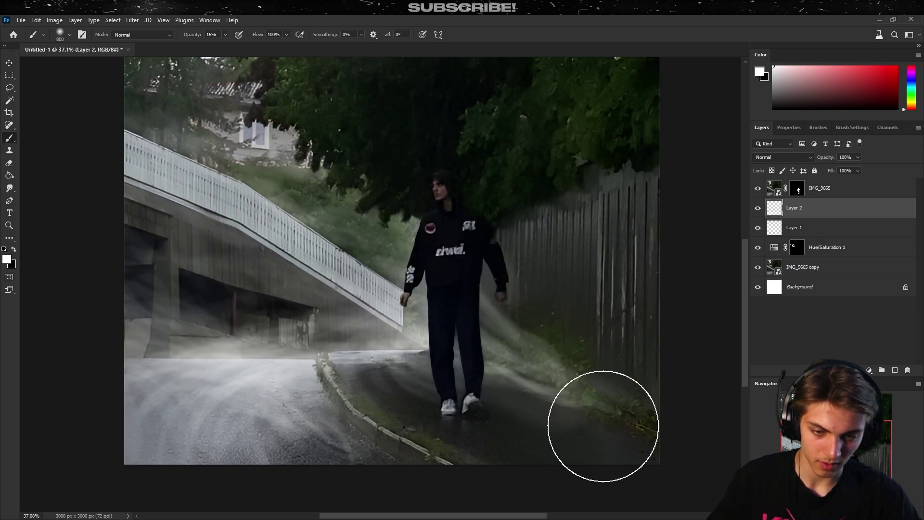
pyautogui.click(387, 372)
pyautogui.press('[')
pyautogui.press('[')
# Fade the fog over the grass verge and lower fence with a 1000 px eraser.
pyautogui.press('[')
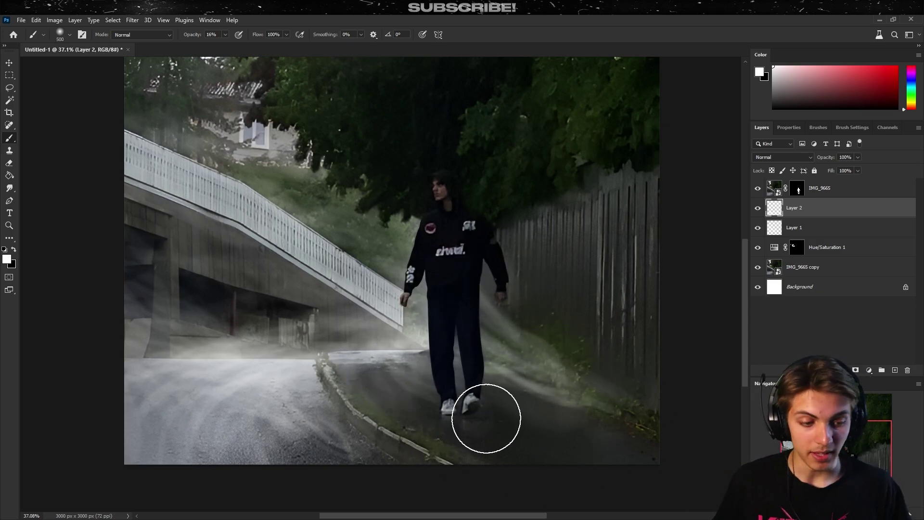
pyautogui.press('e')
pyautogui.scroll(-1, 543, 342)
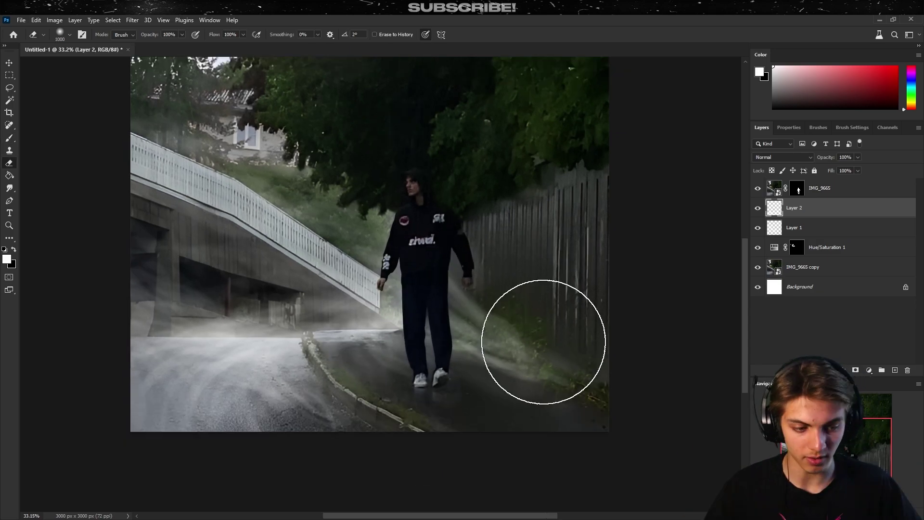
pyautogui.press('[')
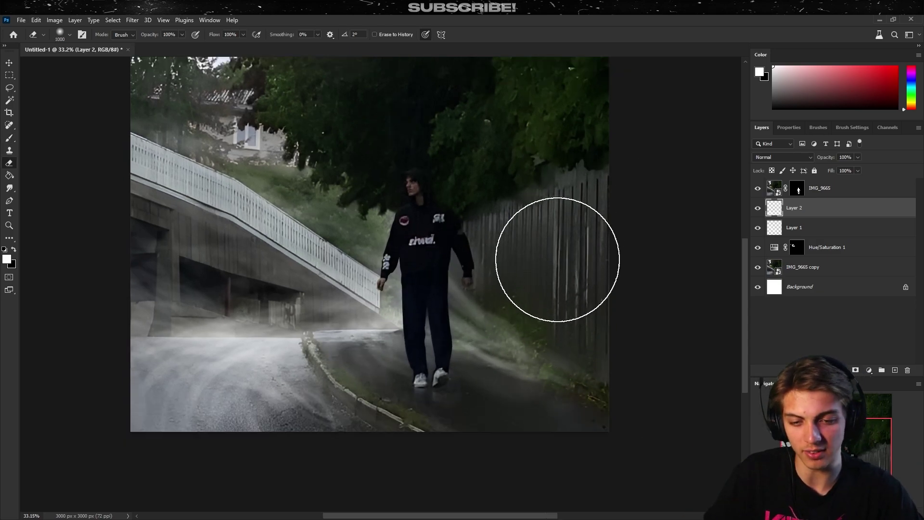
pyautogui.press(']')
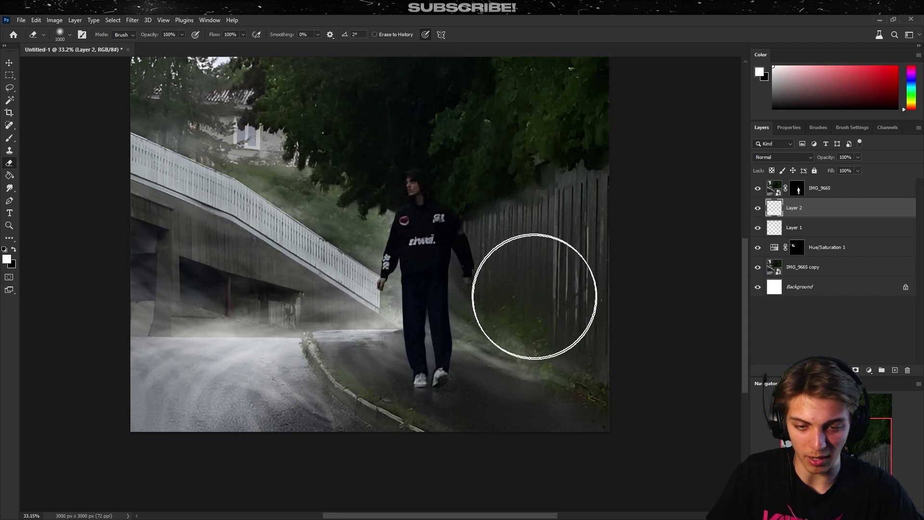
# Paint fog streaks on the sidewalk between the curb and the person, using brush sizes between 100 and 250 px.
pyautogui.press('b')
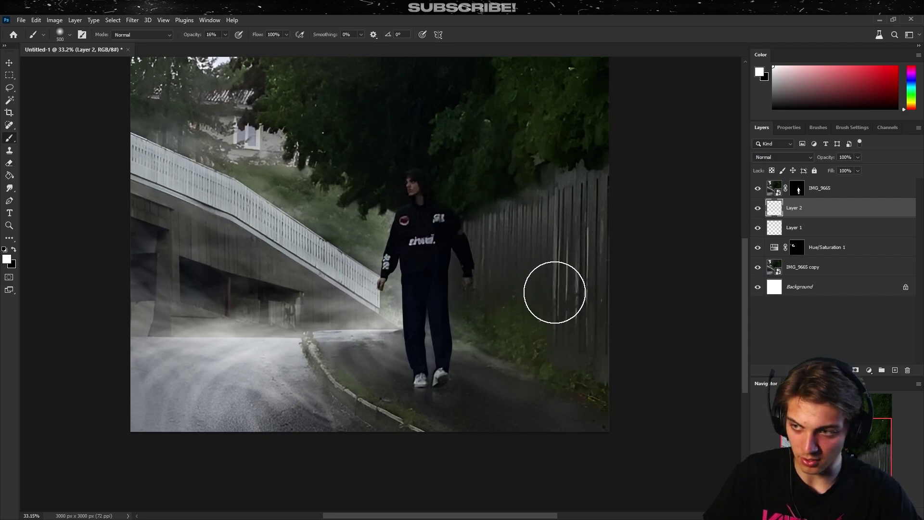
pyautogui.press('[')
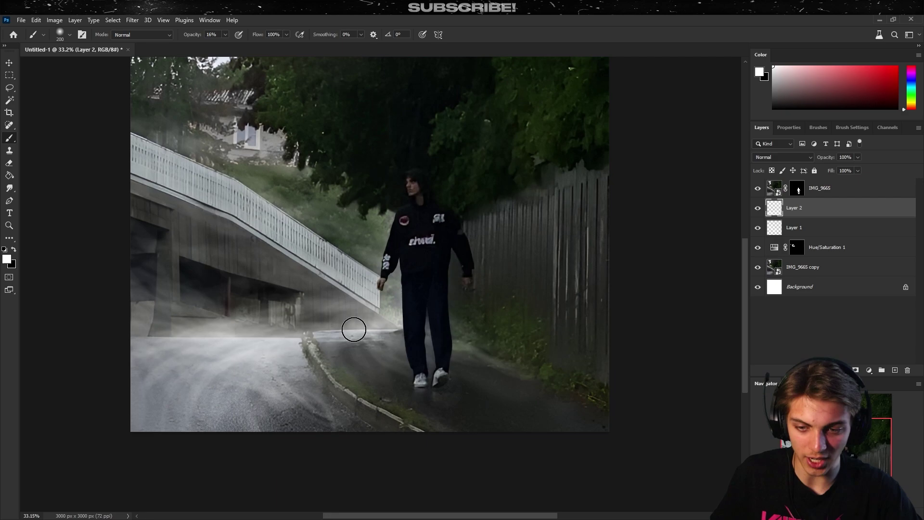
pyautogui.moveTo(318, 338); pyautogui.dragTo(356, 384)
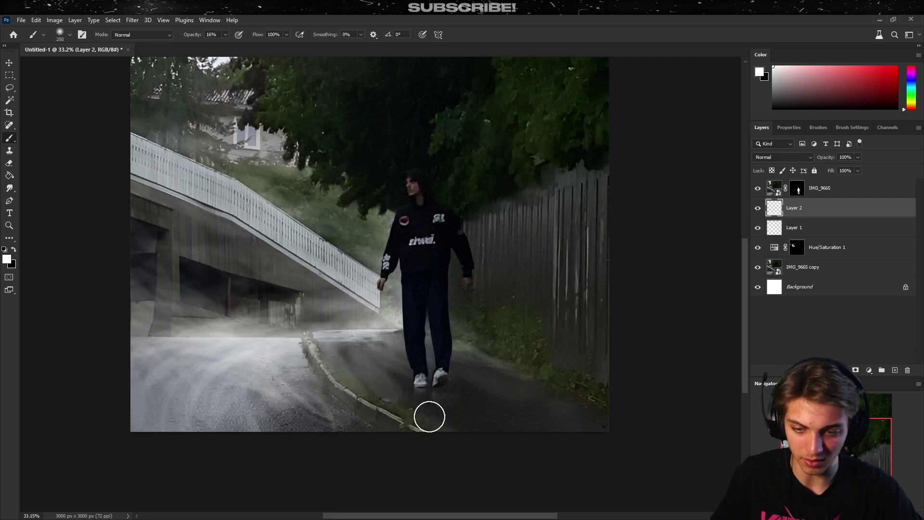
pyautogui.press('[')
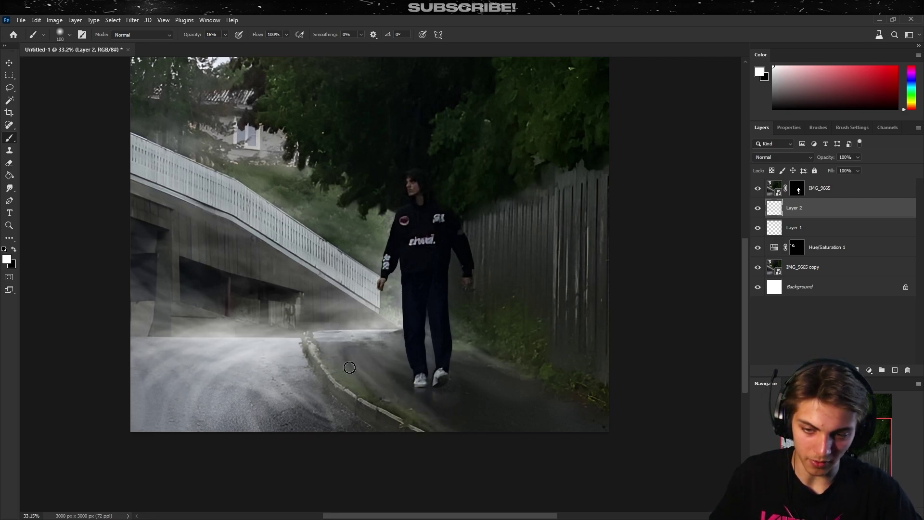
pyautogui.scroll(-2, 326, 333)
# Paint wider fog over the lower sidewalk, grass and fence base, varying the brush between 1000 and 400 px.
pyautogui.press(']')
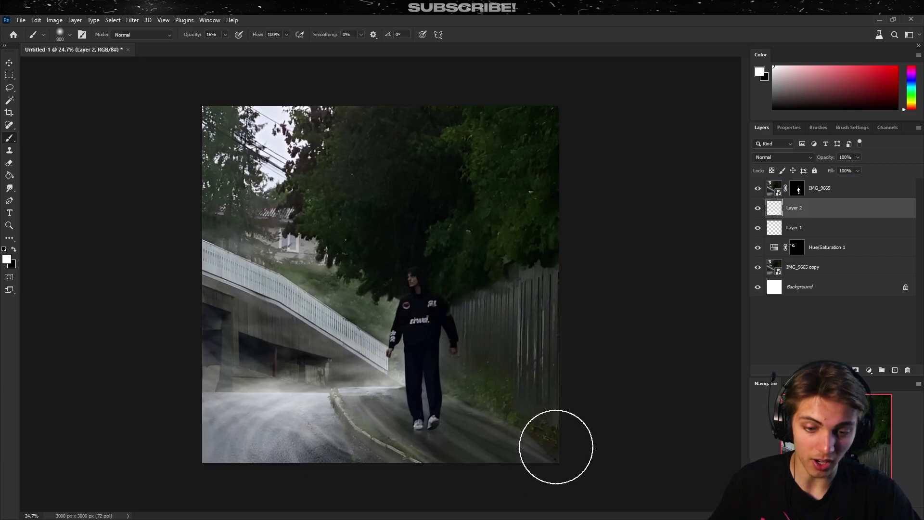
pyautogui.press(']')
pyautogui.press(']')
pyautogui.press(']')
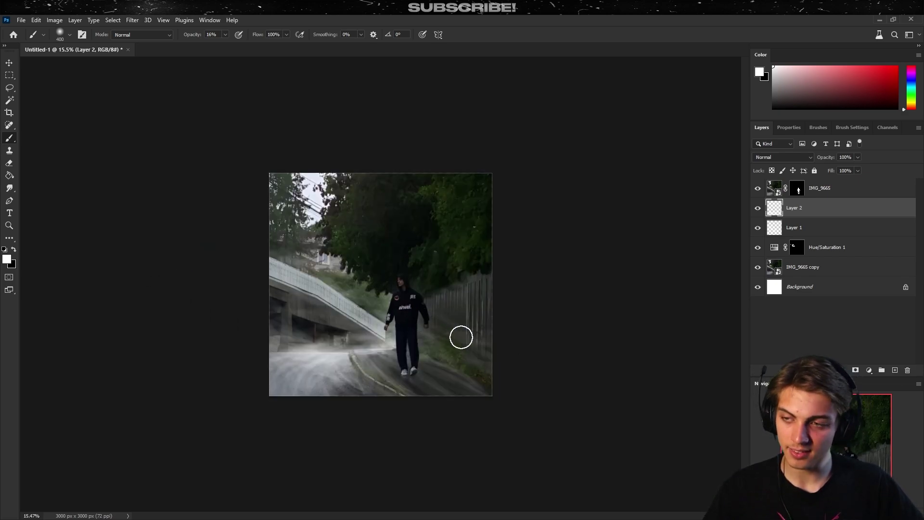
pyautogui.scroll(2, 461, 337)
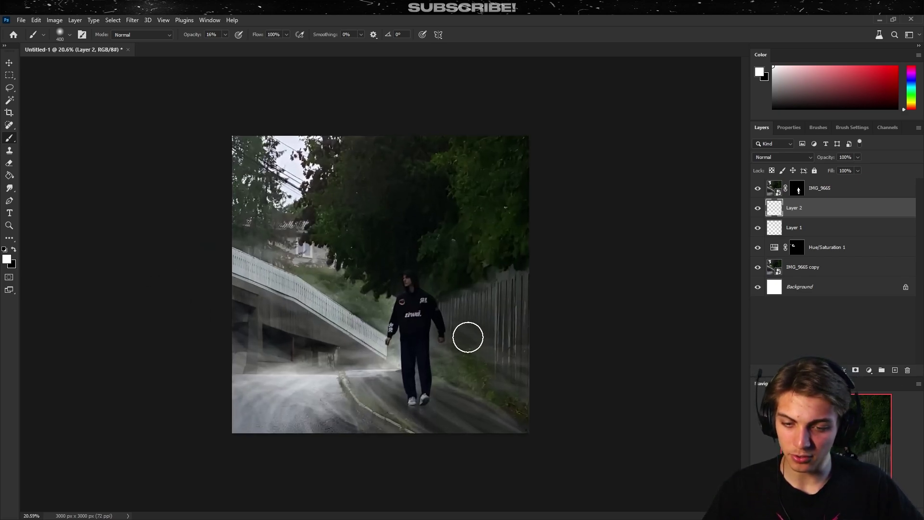
pyautogui.scroll(4, 454, 395)
pyautogui.moveTo(743, 284); pyautogui.dragTo(745, 312)
# Soften the fog around the person's feet and the lower sidewalk, enlarging the eraser from 1200 to 1400 px.
pyautogui.click(8, 163)
pyautogui.scroll(-2, 424, 337)
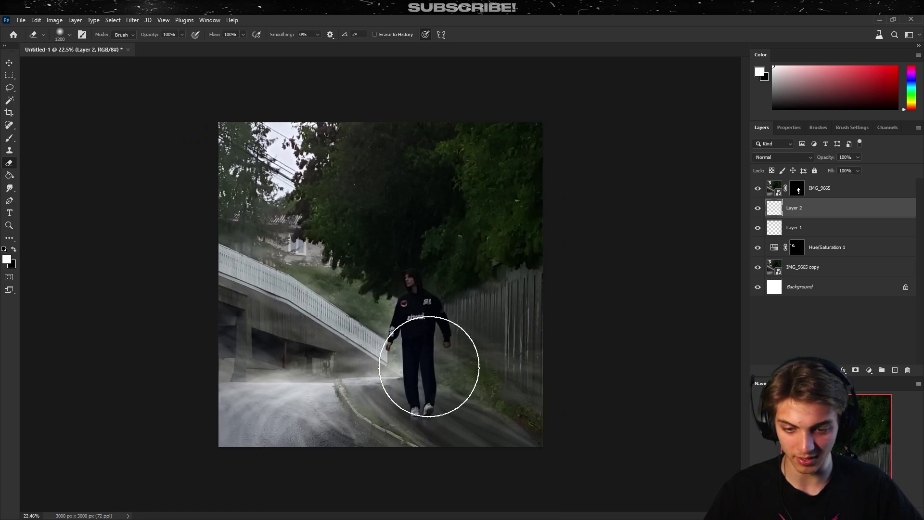
pyautogui.press(']')
pyautogui.press(']')
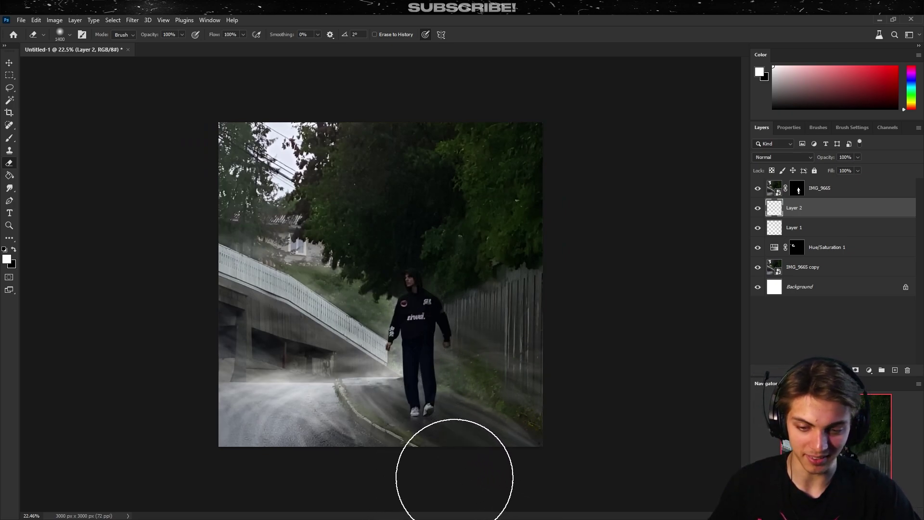
pyautogui.press(']')
pyautogui.press(']')
pyautogui.press(']')
pyautogui.press(']')
# Blur the fog beside the fence with the Blur tool at 64% strength and 600 to 500 px, and deselect the layer.
pyautogui.rightClick(9, 188)
pyautogui.click(45, 191)
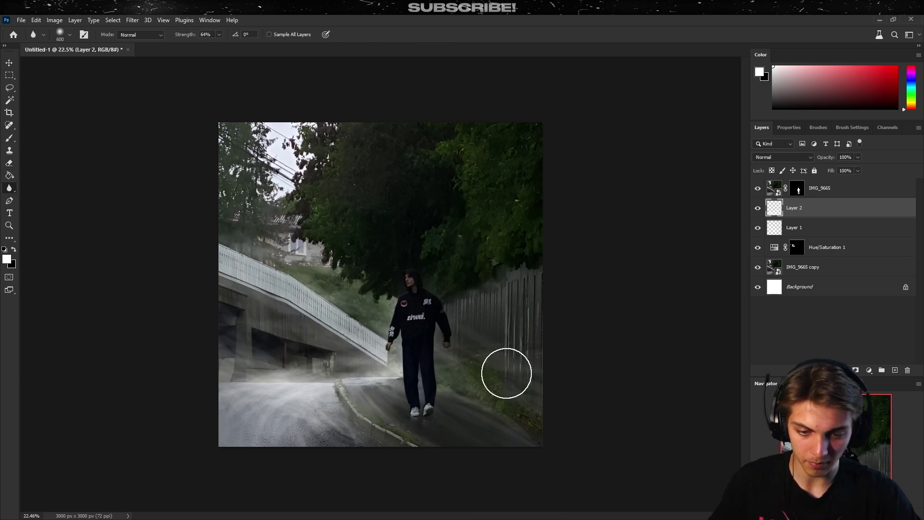
pyautogui.press('[')
pyautogui.scroll(-1, 466, 379)
pyautogui.keyDown('ctrl'); pyautogui.click(631, 406); pyautogui.keyUp('ctrl')
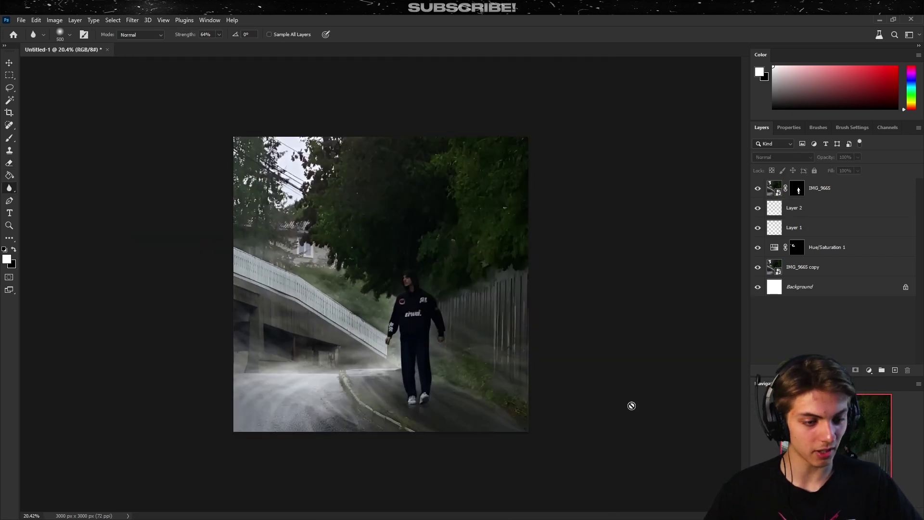
# Add a new layer above the person's cutout and try a diagonal white fog stroke across the body with a 400 px brush.
pyautogui.scroll(3, 529, 409)
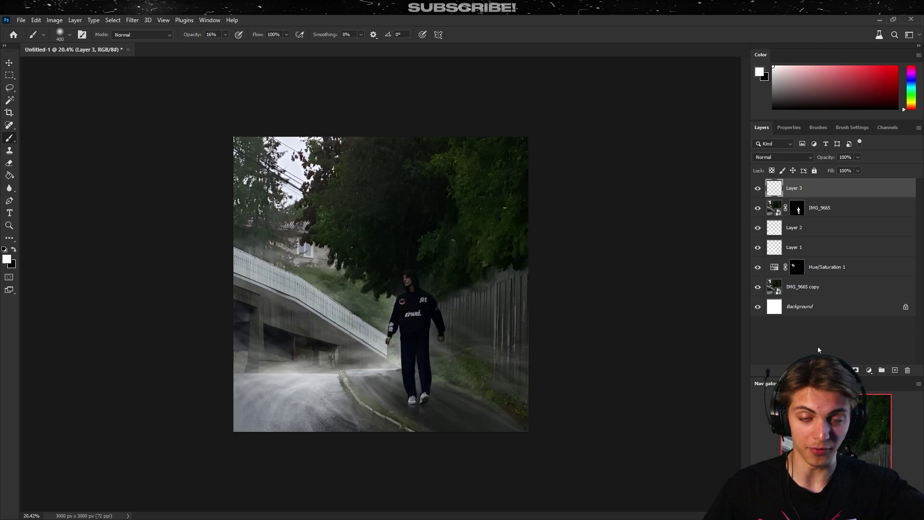
pyautogui.scroll(2, 447, 415)
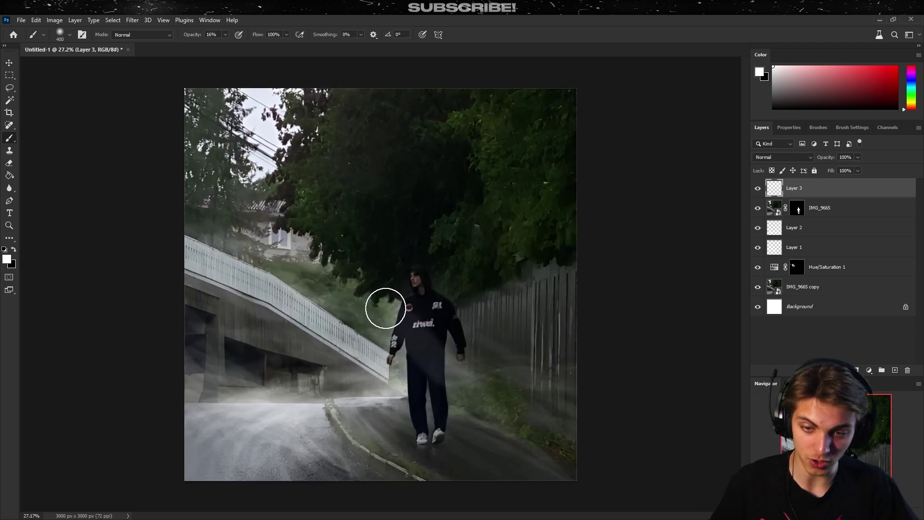
pyautogui.moveTo(385, 308)
pyautogui.mouseDown()
pyautogui.moveTo(418, 342)
pyautogui.moveTo(488, 350)
pyautogui.moveTo(392, 308)
pyautogui.moveTo(515, 410)
pyautogui.mouseUp()
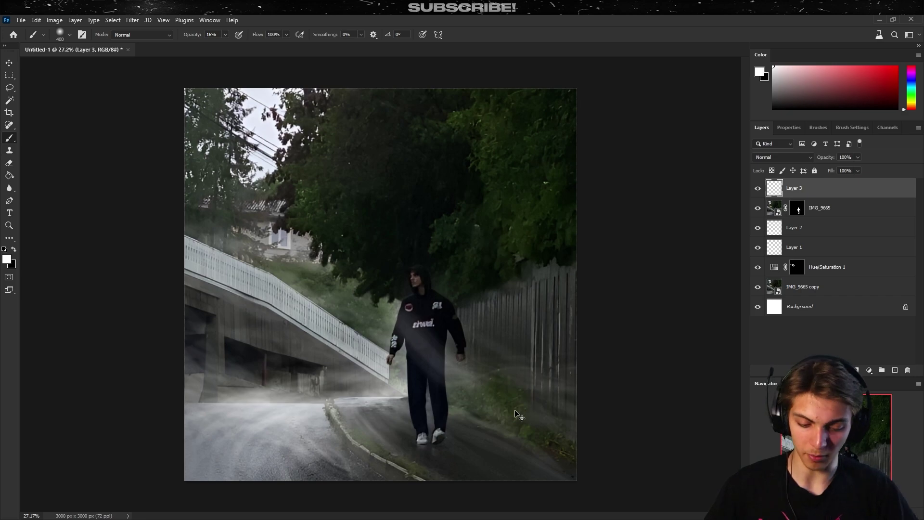
pyautogui.scroll(1, 518, 415)
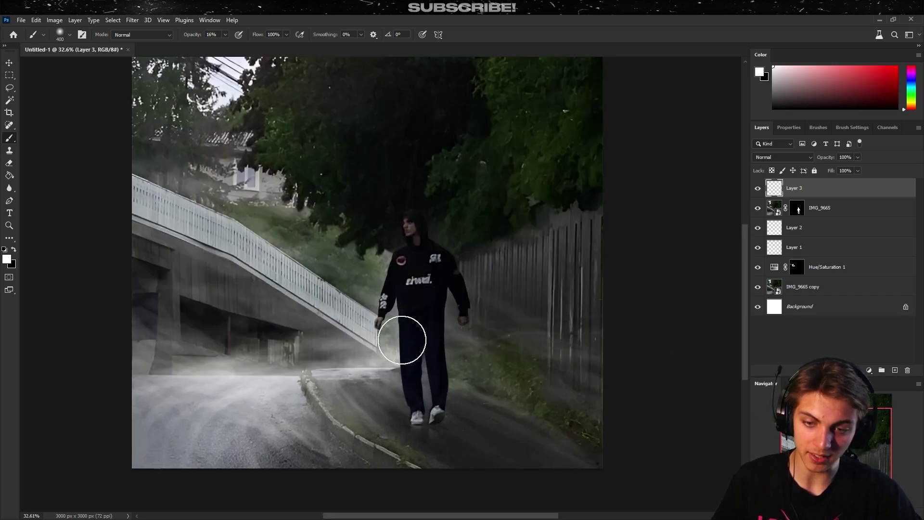
# Paint thin fog wisps across the person's trousers and shoes with 200 to 250 px brush sizes at 16% opacity.
pyautogui.press('[')
pyautogui.press('[')
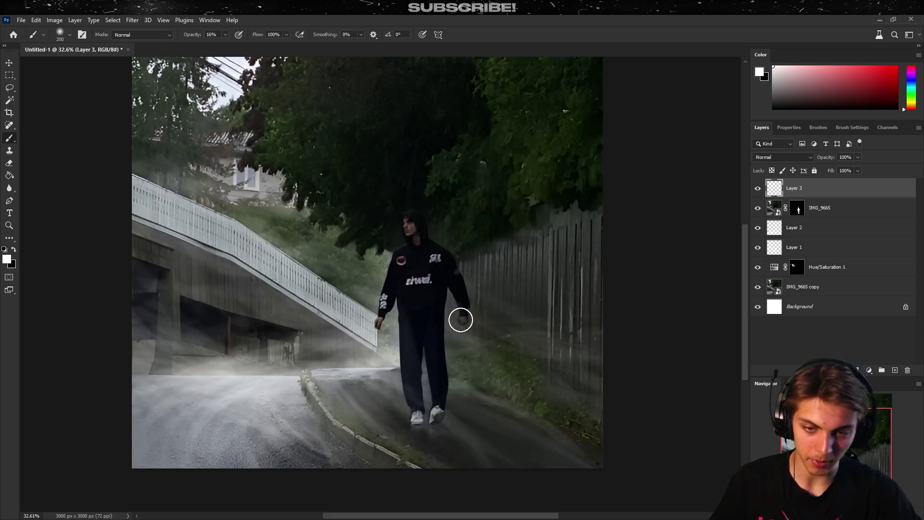
pyautogui.press(']')
pyautogui.press(']')
pyautogui.scroll(-4, 418, 414)
pyautogui.scroll(3, 398, 349)
pyautogui.press(']')
pyautogui.press(']')
pyautogui.press(']')
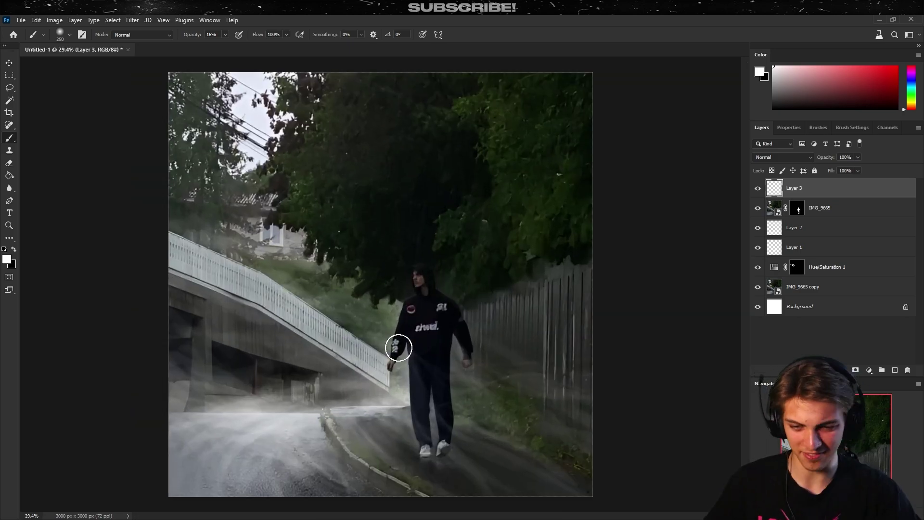
# Build up a broader haze over the person's waist and legs with 900 px and 600 px brushes, and deselect the layer.
pyautogui.press(']')
pyautogui.press(']')
pyautogui.press(']')
pyautogui.press(']')
pyautogui.press(']')
pyautogui.press(']')
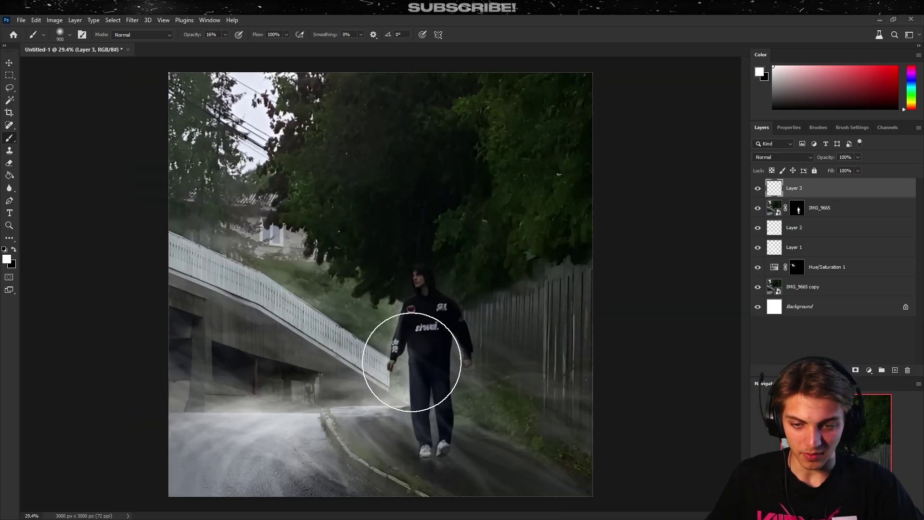
pyautogui.keyDown('alt'); pyautogui.scroll(-4, 461, 424); pyautogui.keyUp('alt')
pyautogui.keyDown('alt'); pyautogui.scroll(2, 423, 388); pyautogui.keyUp('alt')
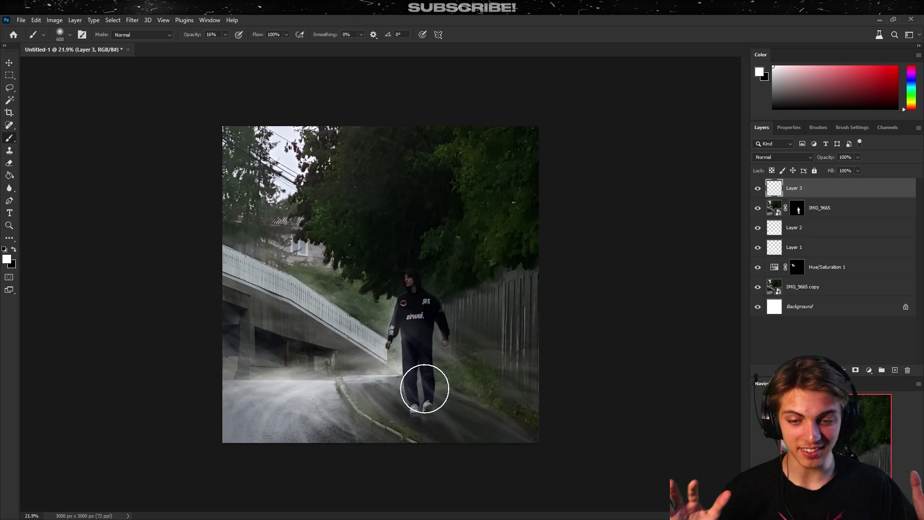
pyautogui.keyDown('alt'); pyautogui.scroll(-2, 533, 369); pyautogui.keyUp('alt')
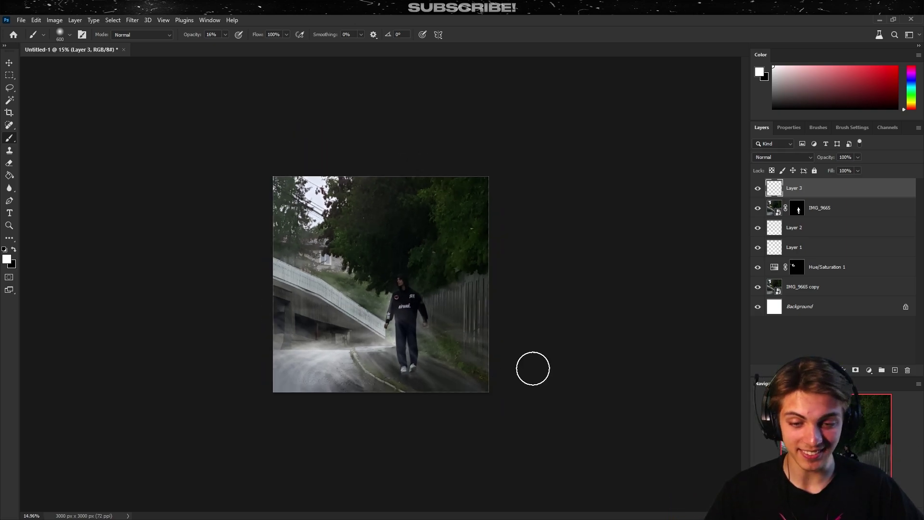
pyautogui.keyDown('alt'); pyautogui.scroll(4, 427, 359); pyautogui.keyUp('alt')
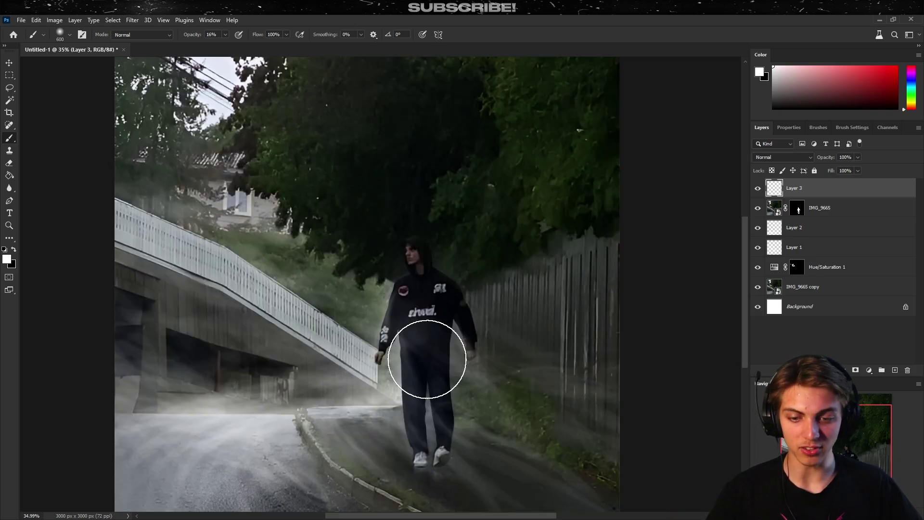
pyautogui.keyDown('alt'); pyautogui.scroll(1, 629, 371); pyautogui.keyUp('alt')
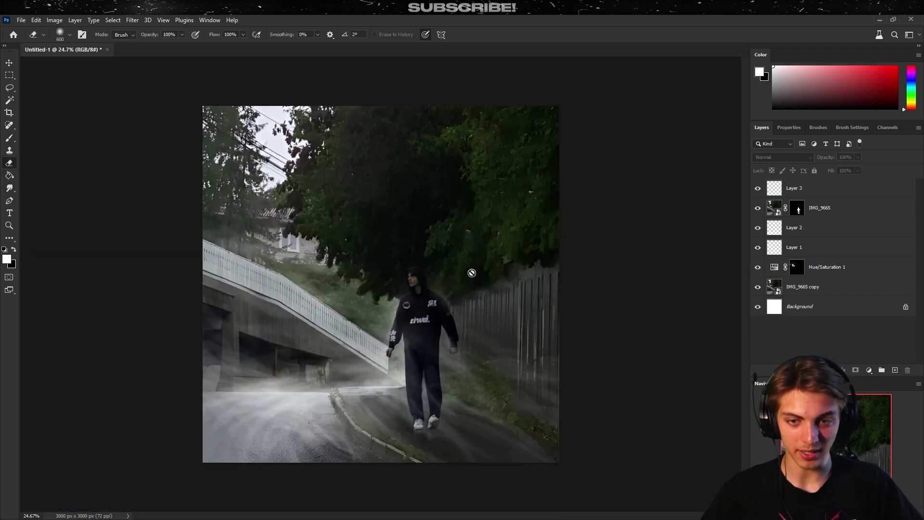
pyautogui.keyDown('alt'); pyautogui.scroll(1, 455, 213); pyautogui.keyUp('alt')
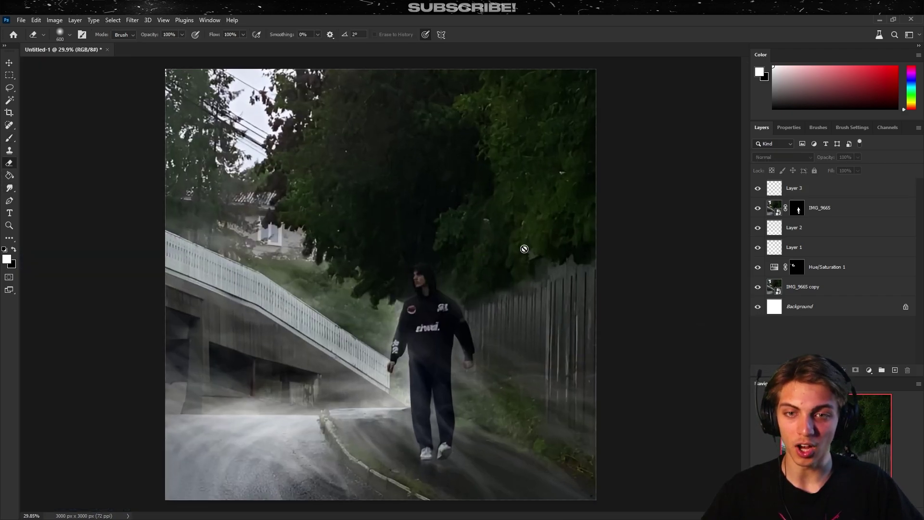
# Add a new layer beneath the person's cutout and paint white fog wisps over the dark trees above the head.
pyautogui.keyDown('alt'); pyautogui.scroll(-2, 528, 237); pyautogui.keyUp('alt')
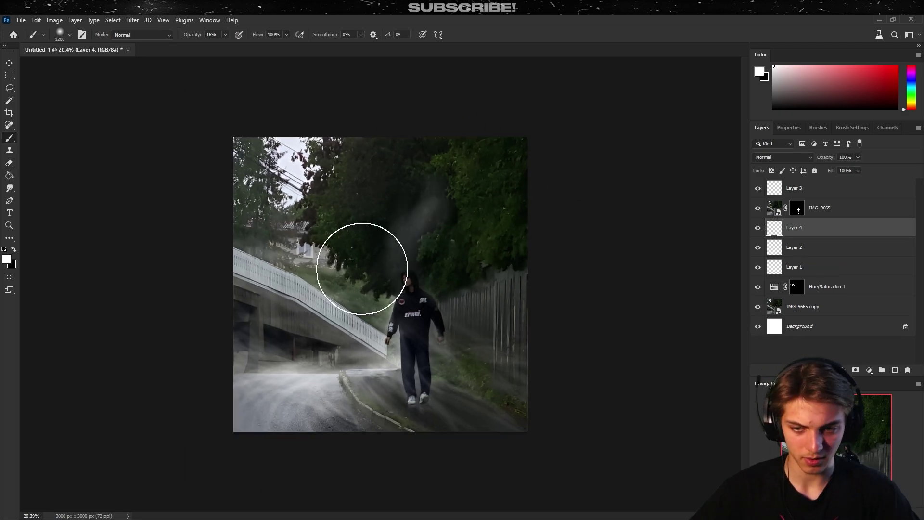
pyautogui.press('[')
pyautogui.press('[')
pyautogui.press('[')
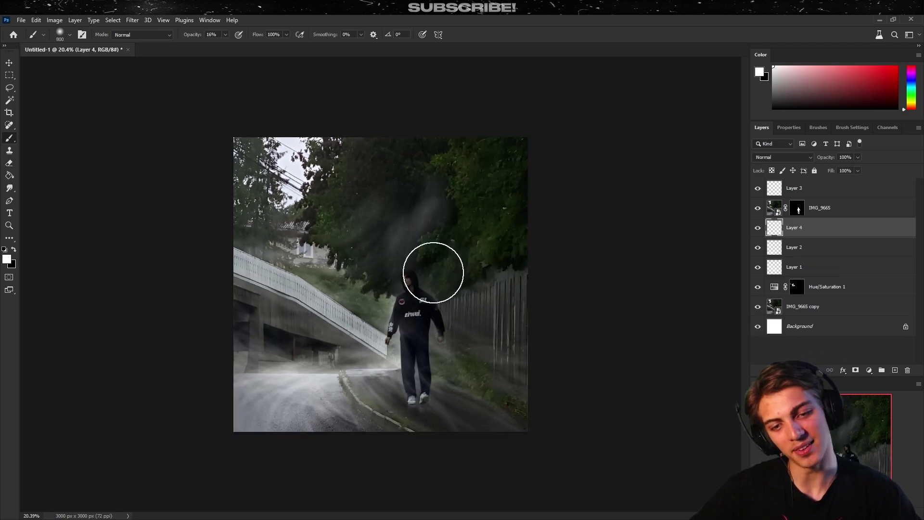
# Spread the fog across the trees and around the person's head with varied brush sizes, and set the layer's opacity to 75%.
pyautogui.press('[')
pyautogui.press('[')
pyautogui.press('[')
pyautogui.press('[')
pyautogui.press(']')
pyautogui.press(']')
pyautogui.press(']')
pyautogui.press(']')
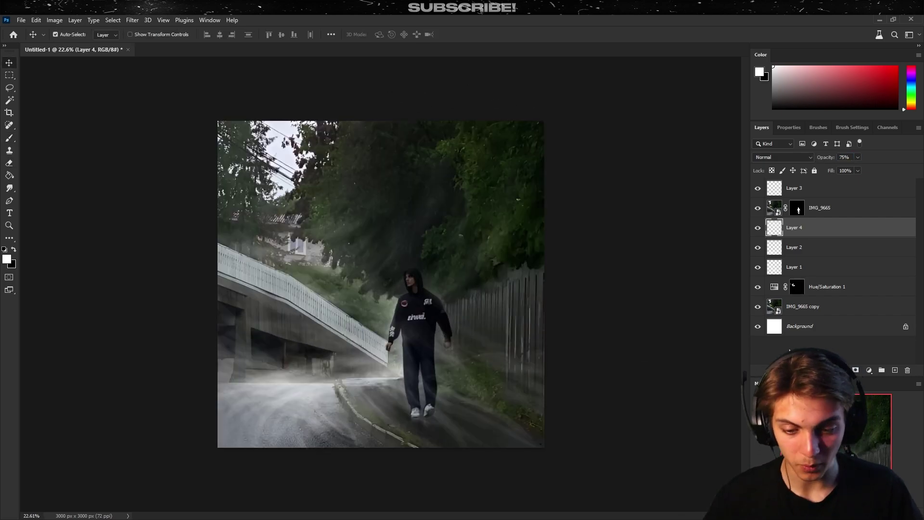
# Add an Exposure adjustment clipped to the person's cutout layer and invert its mask to hide the effect.
pyautogui.scroll(2, 789, 351)
pyautogui.click(850, 215)
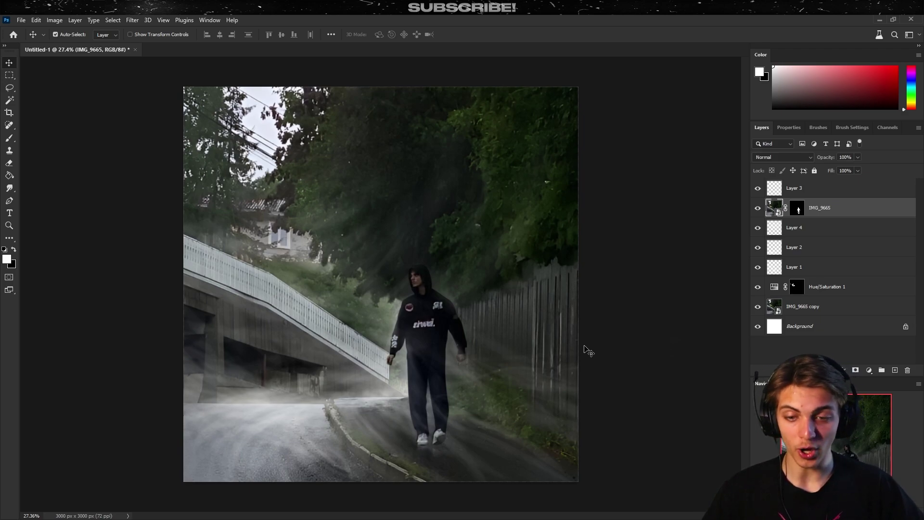
pyautogui.scroll(2, 553, 380)
pyautogui.click(869, 370)
pyautogui.click(862, 255)
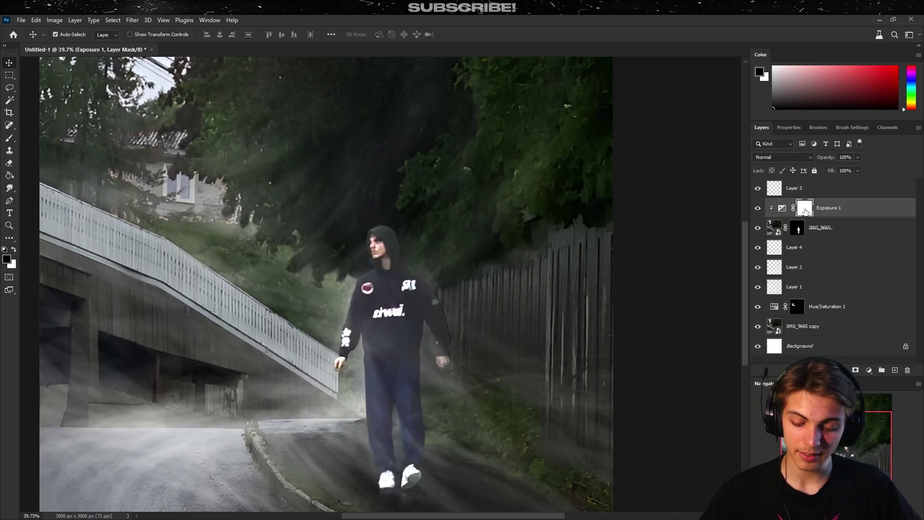
pyautogui.hotkey('ctrl', 'i')
# Paint white on the Exposure mask to brighten the hood and face edges, using a 10 px brush at 48% opacity.
pyautogui.click(9, 138)
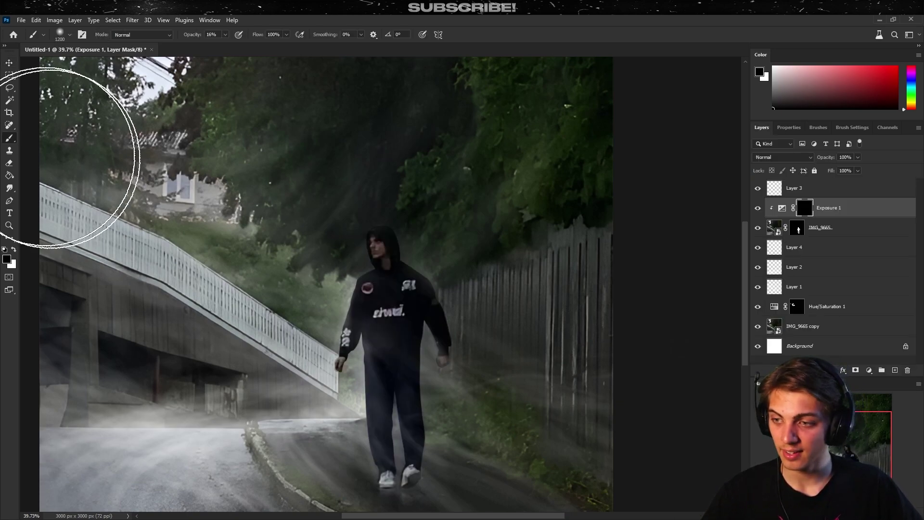
pyautogui.scroll(3, 419, 244)
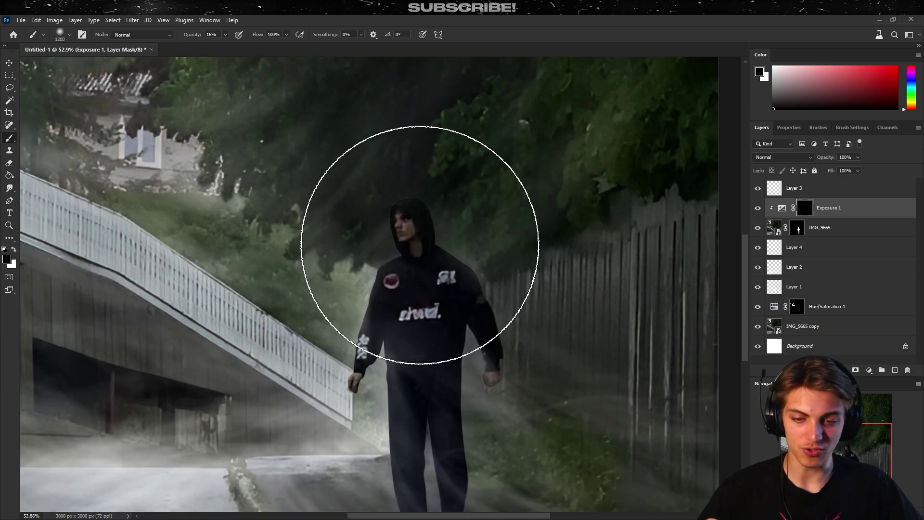
pyautogui.scroll(7, 395, 193)
pyautogui.press('[')
pyautogui.press('[')
pyautogui.press('[')
pyautogui.press('[')
pyautogui.press('[')
pyautogui.press('[')
pyautogui.press('[')
pyautogui.press('[')
pyautogui.press('[')
pyautogui.press('[')
pyautogui.press('[')
pyautogui.press('[')
pyautogui.press('[')
pyautogui.press('[')
pyautogui.press('[')
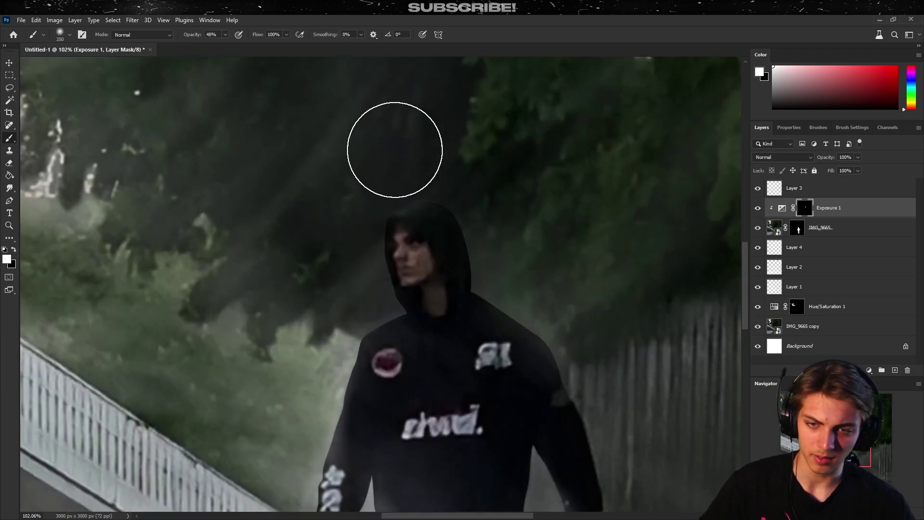
pyautogui.press('[')
pyautogui.press('[')
pyautogui.press('[')
pyautogui.press('[')
pyautogui.press('[')
pyautogui.press('[')
pyautogui.press('[')
pyautogui.press('[')
pyautogui.press('[')
pyautogui.press('[')
pyautogui.press('[')
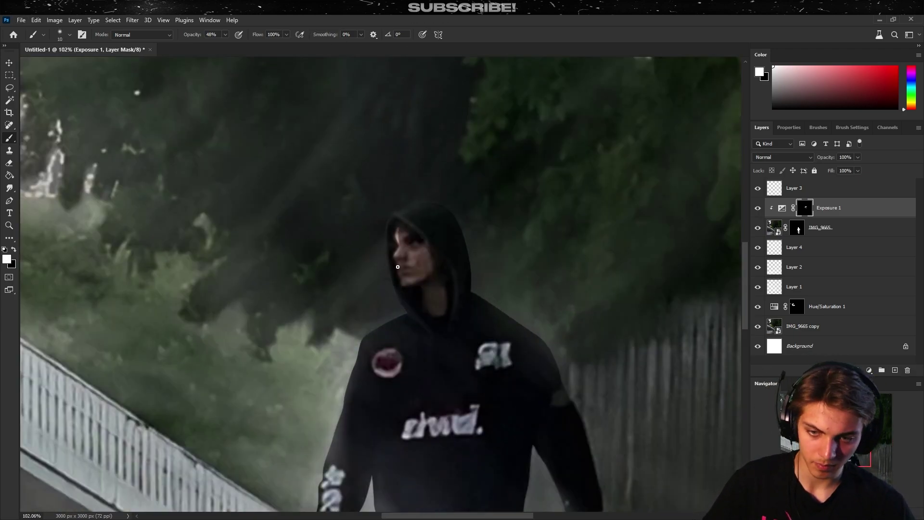
# Brighten the hoodie, sleeve edge and hand on the Exposure mask with small brushes up to 45 px at 48% opacity.
pyautogui.scroll(-2, 425, 289)
pyautogui.press(']')
pyautogui.moveTo(354, 286); pyautogui.dragTo(314, 463)
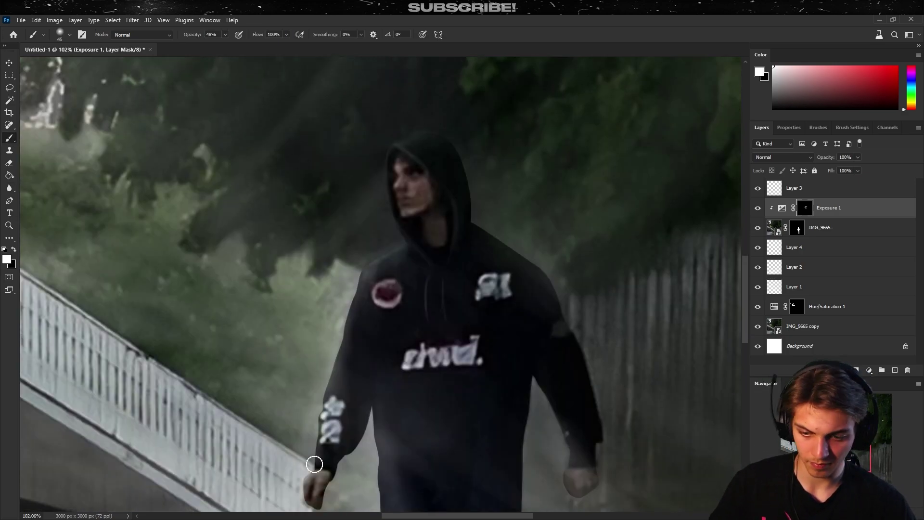
pyautogui.scroll(-2, 345, 404)
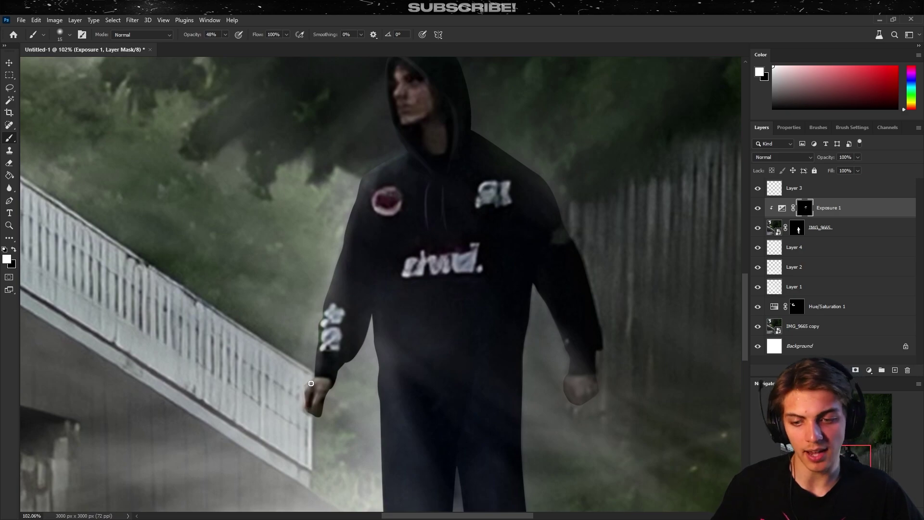
pyautogui.scroll(-8, 402, 407)
pyautogui.scroll(6, 451, 396)
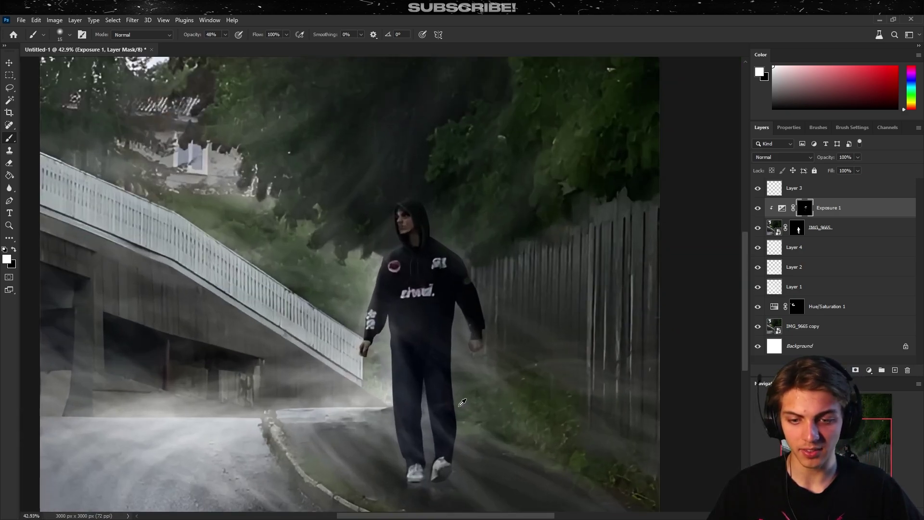
pyautogui.press(']')
pyautogui.press(']')
pyautogui.press(']')
pyautogui.press(']')
pyautogui.press(']')
pyautogui.press(']')
pyautogui.press(']')
pyautogui.press(']')
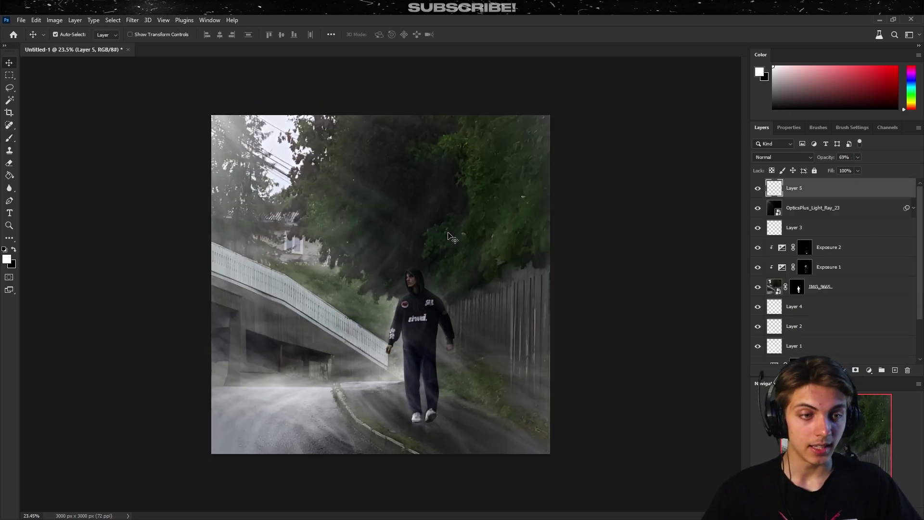
# Unlock the Background layer and select the entire layer stack up to Layer 5.
pyautogui.scroll(-3, 866, 312)
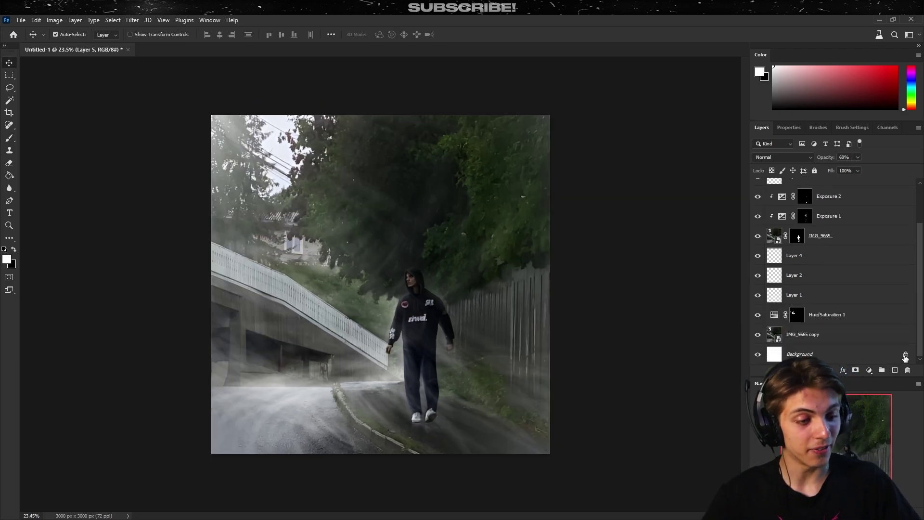
pyautogui.click(905, 356)
pyautogui.scroll(3, 845, 272)
pyautogui.keyDown('shift'); pyautogui.click(833, 191); pyautogui.keyUp('shift')
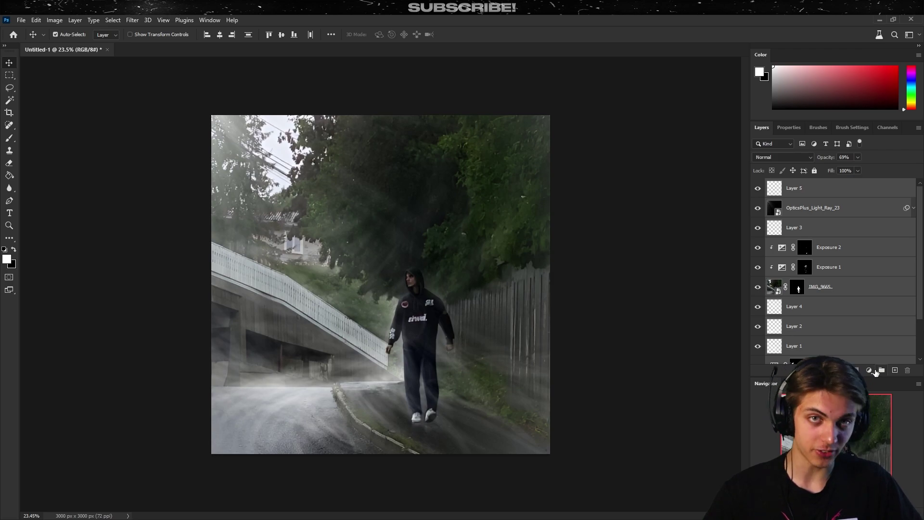